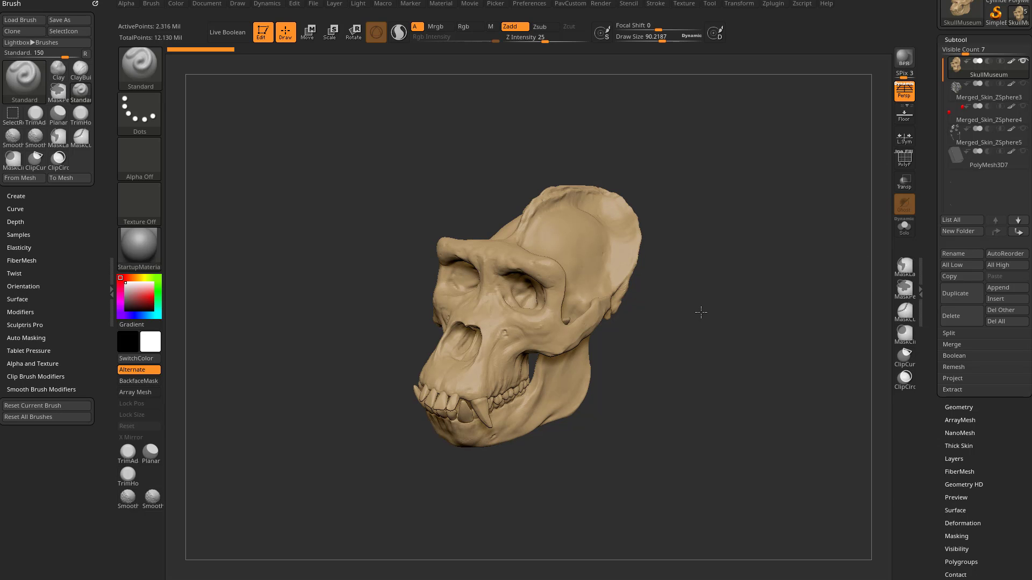
Switch to the browser and look through the ZBrush 2019 What's New video list on ArtStation.
{"action": "key", "text": "s"}
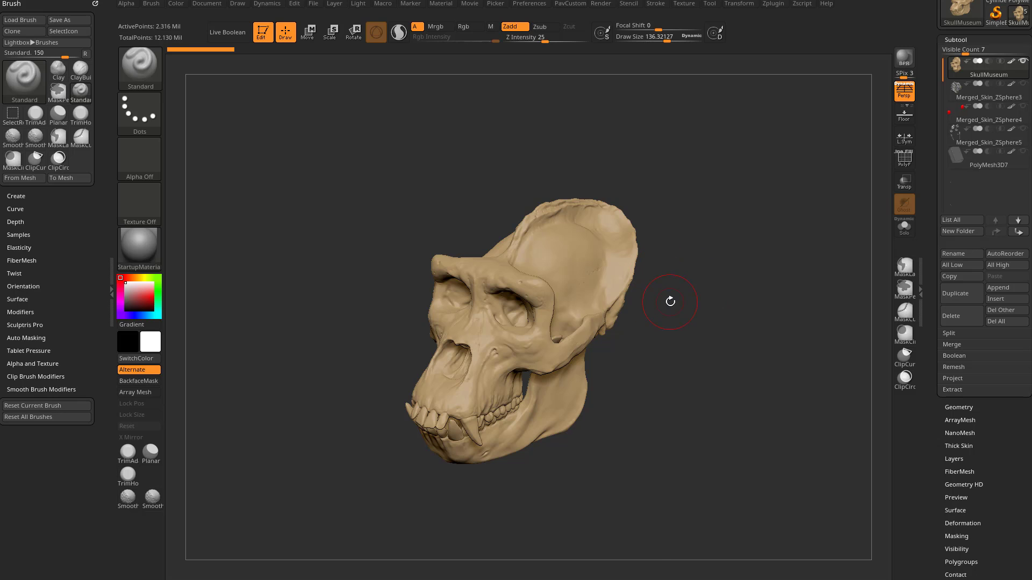
{"action": "left_click_drag", "start_coordinate": [215, 579], "coordinate": [427, 67]}
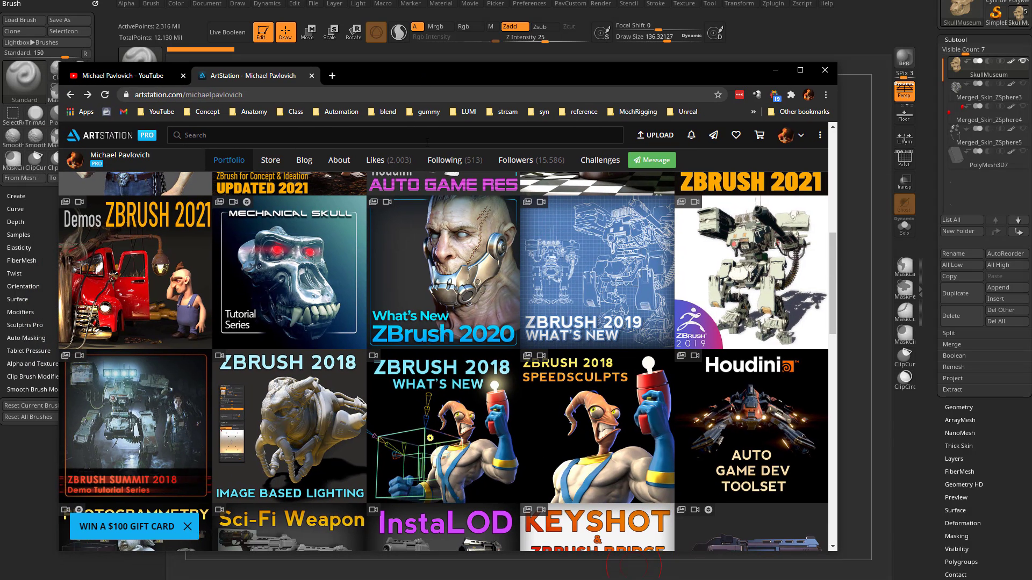
{"action": "left_click", "coordinate": [604, 267]}
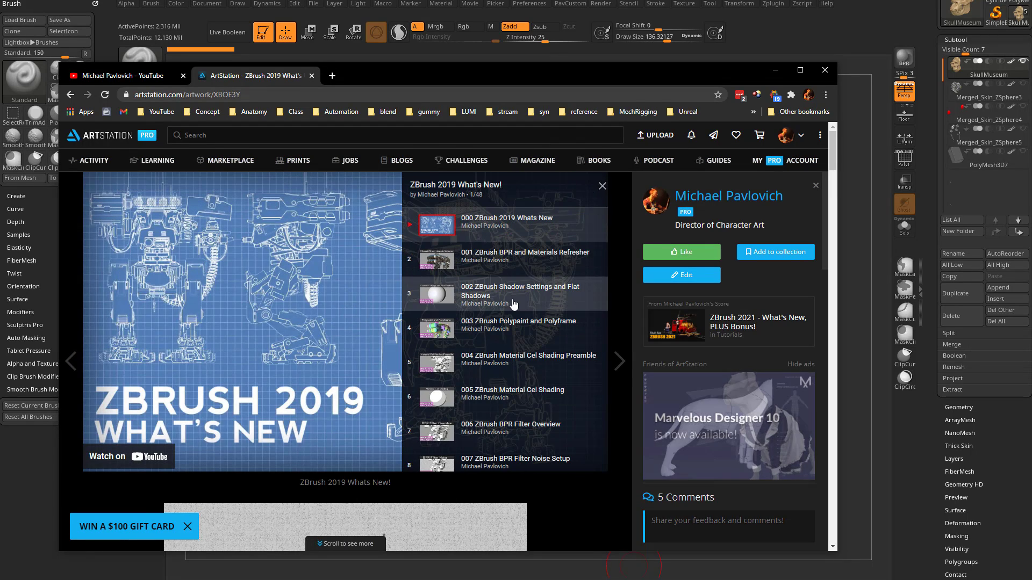
{"action": "scroll", "coordinate": [515, 305], "scroll_direction": "down", "scroll_amount": 15}
{"action": "scroll", "coordinate": [514, 306], "scroll_direction": "down", "scroll_amount": 8}
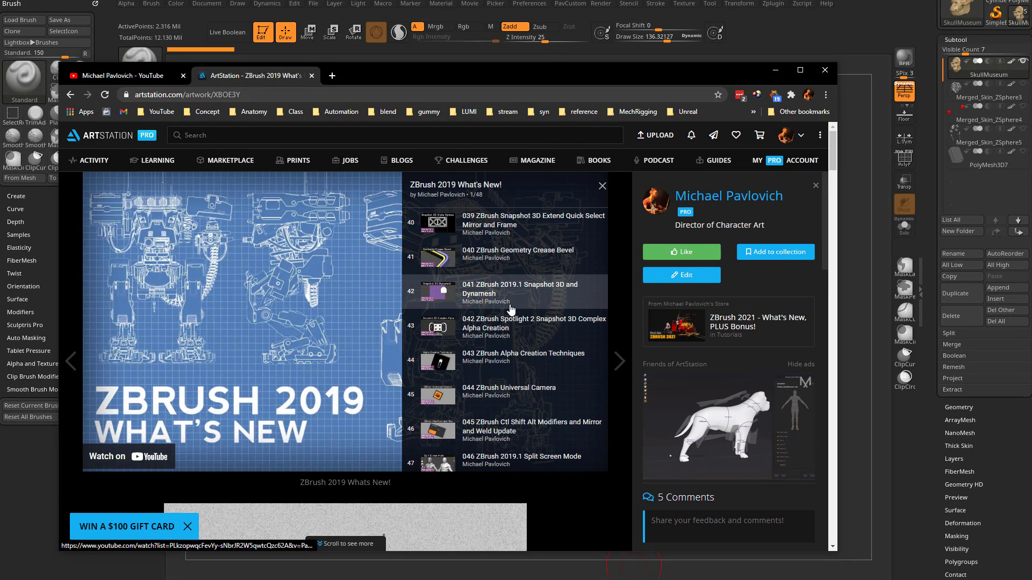
{"action": "left_click", "coordinate": [73, 95]}
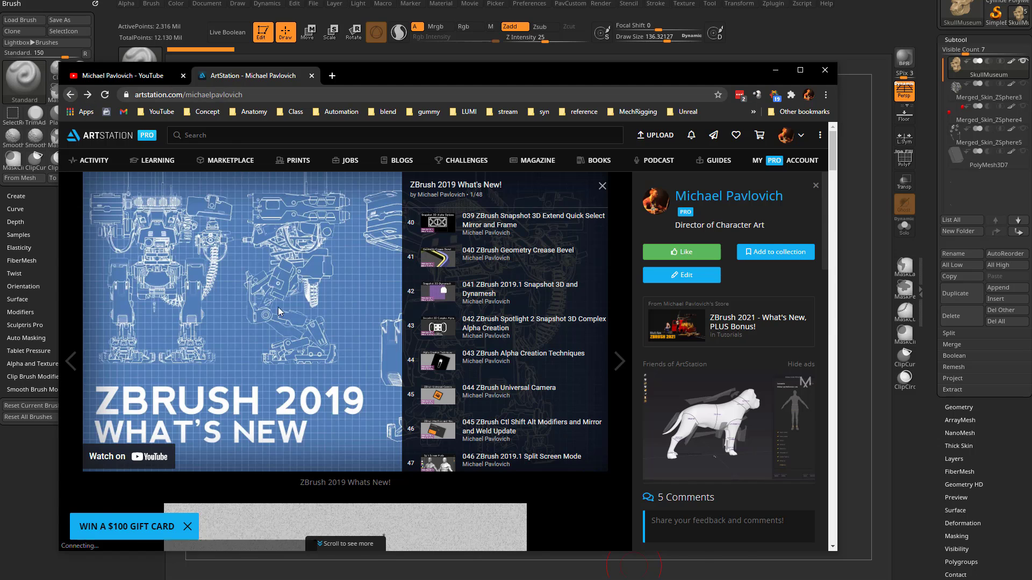
Look at the channel's playlists page on YouTube and return to ZBrush.
{"action": "left_click", "coordinate": [121, 75]}
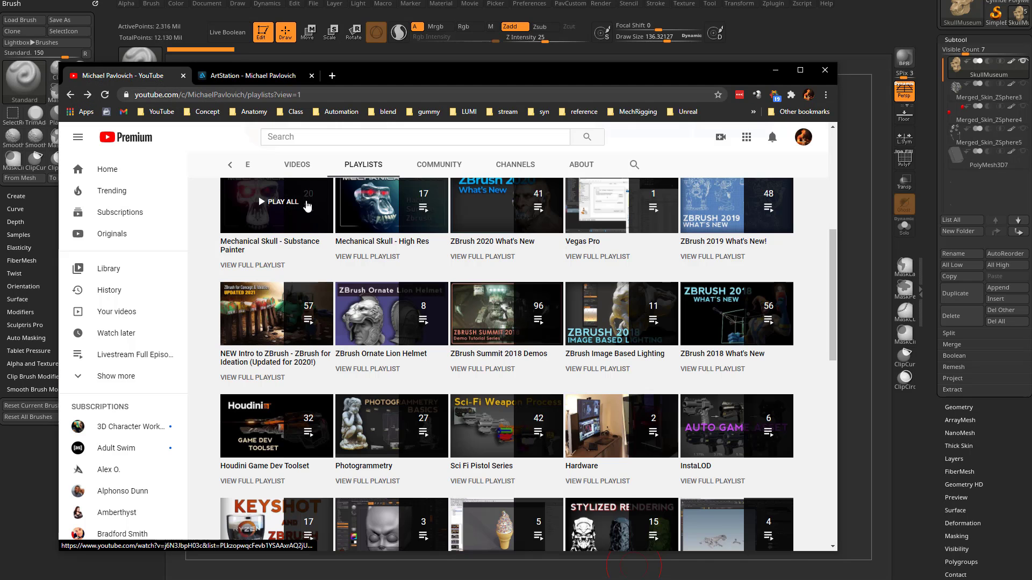
{"action": "scroll", "coordinate": [347, 424], "scroll_direction": "up", "scroll_amount": 1}
{"action": "left_click_drag", "start_coordinate": [456, 70], "coordinate": [497, 579]}
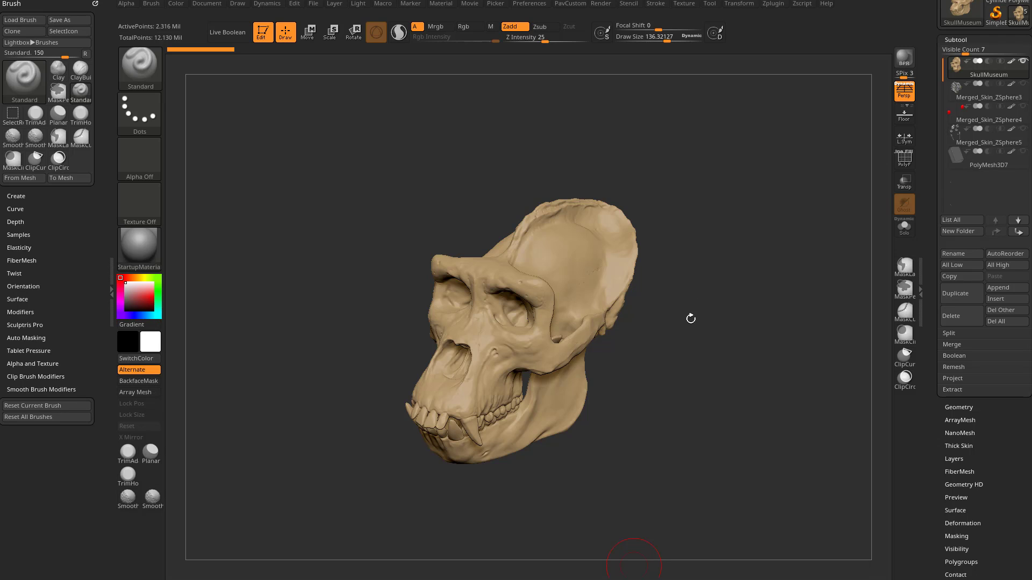
Look in LightBox's tool collection, close it again and view the gorilla skull.
{"action": "mouse_move", "coordinate": [709, 291]}
{"action": "left_mouse_down"}
{"action": "mouse_move", "coordinate": [715, 283]}
{"action": "mouse_move", "coordinate": [719, 300]}
{"action": "left_mouse_up"}
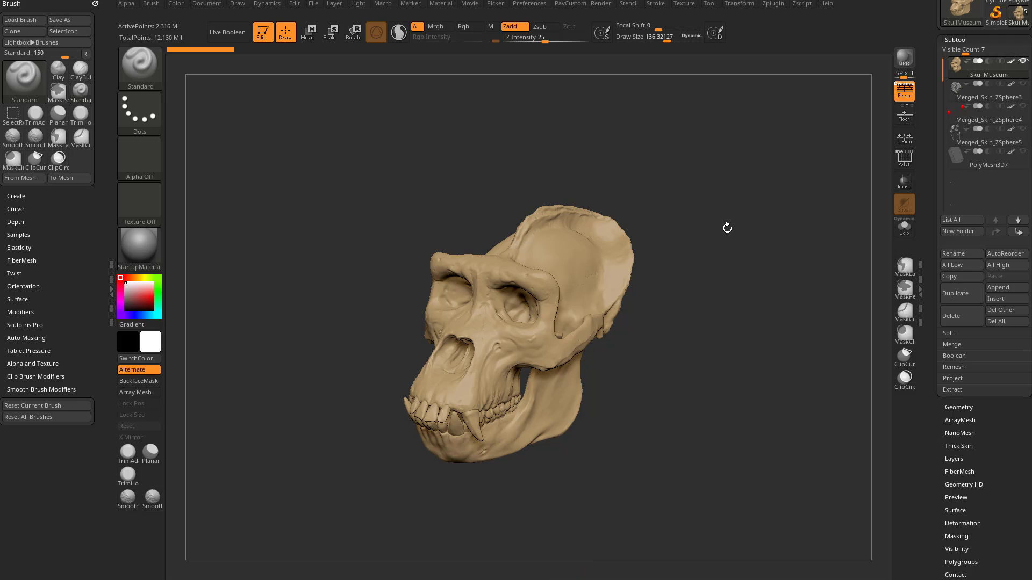
{"action": "key", "text": "comma"}
{"action": "left_click", "coordinate": [268, 65]}
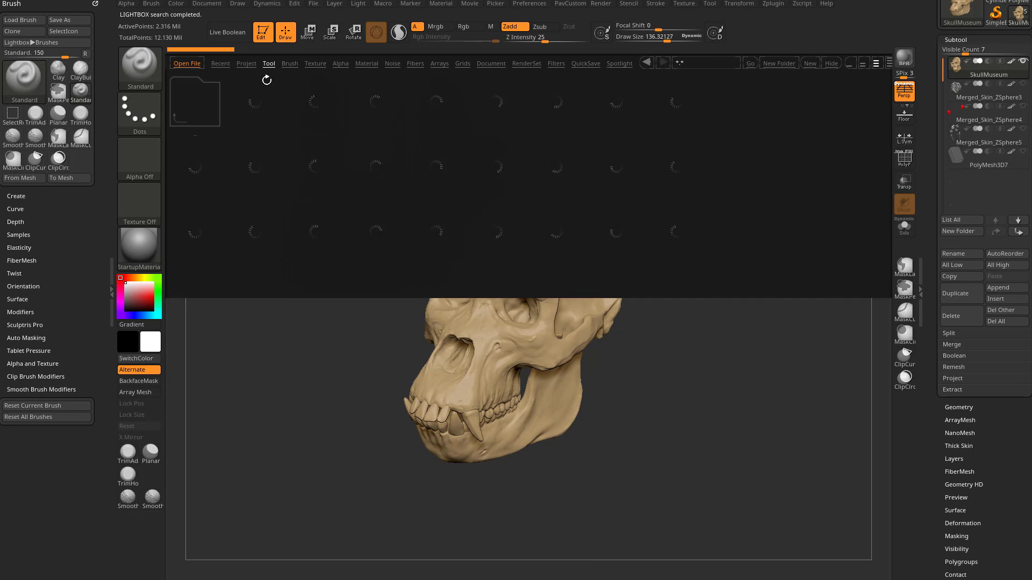
{"action": "key", "text": "comma"}
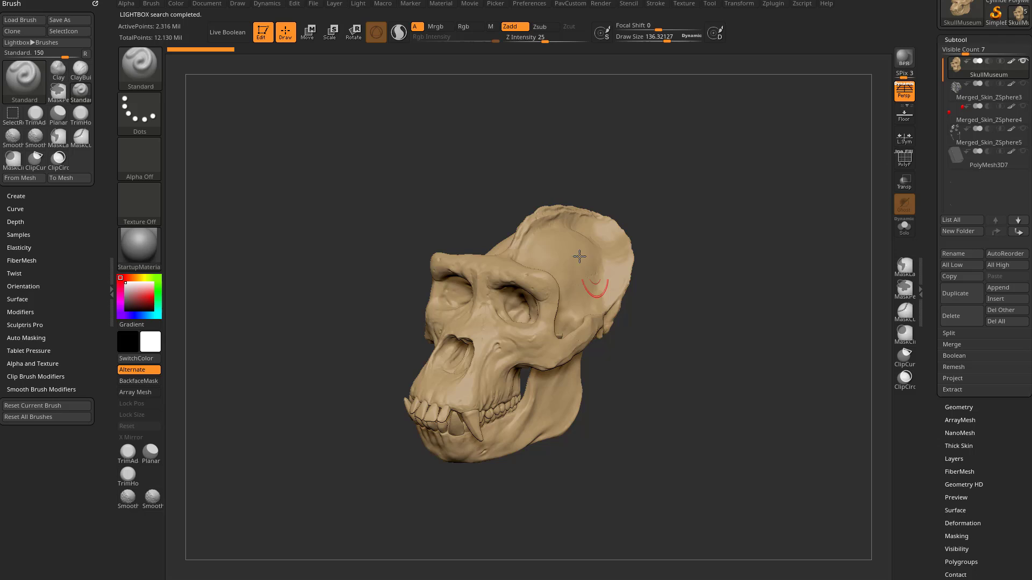
{"action": "mouse_move", "coordinate": [731, 344]}
{"action": "left_mouse_down"}
{"action": "mouse_move", "coordinate": [721, 311]}
{"action": "mouse_move", "coordinate": [709, 323]}
{"action": "mouse_move", "coordinate": [709, 309]}
{"action": "left_mouse_up"}
{"action": "key", "text": "s"}
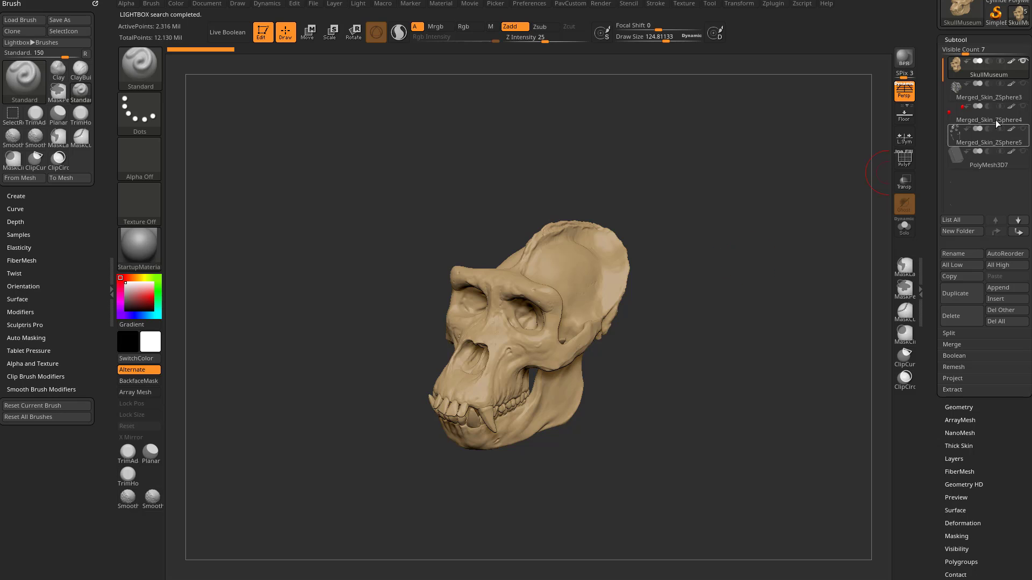
Select the Merged_Skin_ZSphere3 subtool and show it together with Merged_Skin_ZSphere4 and Merged_Skin_ZSphere5, leaving PolyMesh3D7 hidden.
{"action": "left_click", "coordinate": [992, 98]}
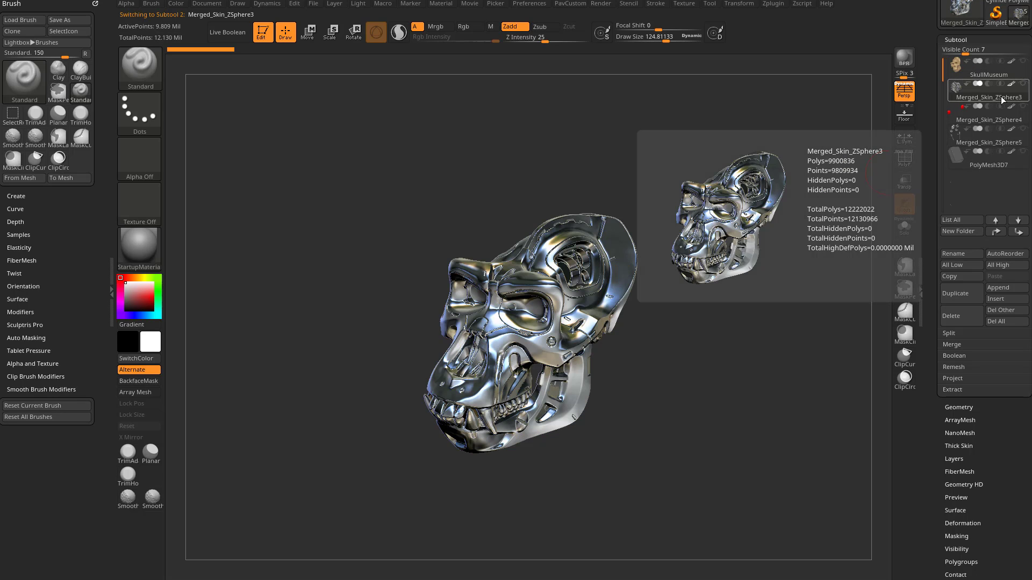
{"action": "left_click_drag", "start_coordinate": [831, 178], "coordinate": [801, 269]}
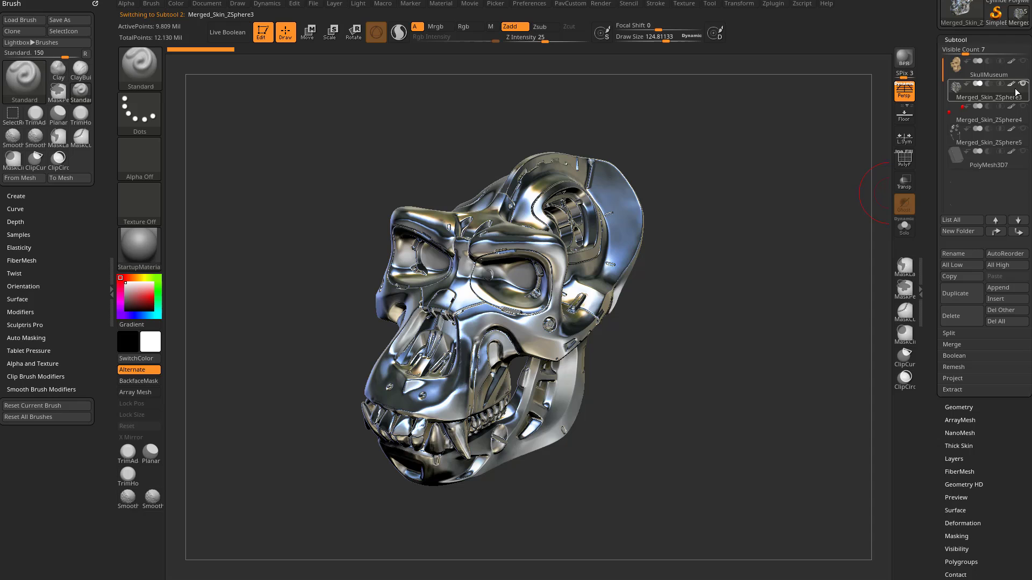
{"action": "left_click", "coordinate": [1021, 84]}
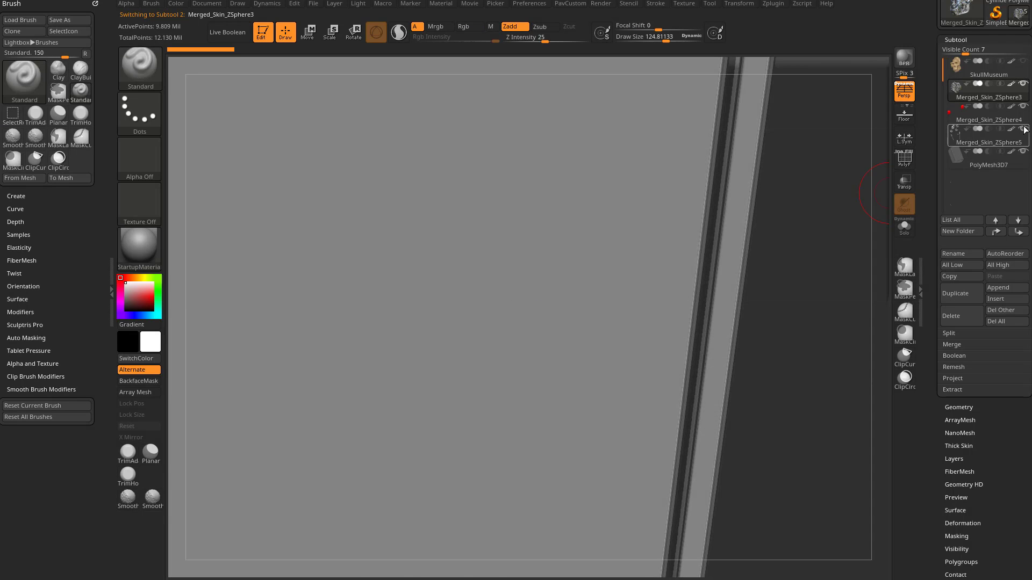
{"action": "left_click", "coordinate": [1024, 129]}
{"action": "mouse_move", "coordinate": [812, 206]}
{"action": "left_mouse_down"}
{"action": "mouse_move", "coordinate": [758, 235]}
{"action": "mouse_move", "coordinate": [783, 235]}
{"action": "mouse_move", "coordinate": [809, 256]}
{"action": "mouse_move", "coordinate": [787, 249]}
{"action": "left_mouse_up"}
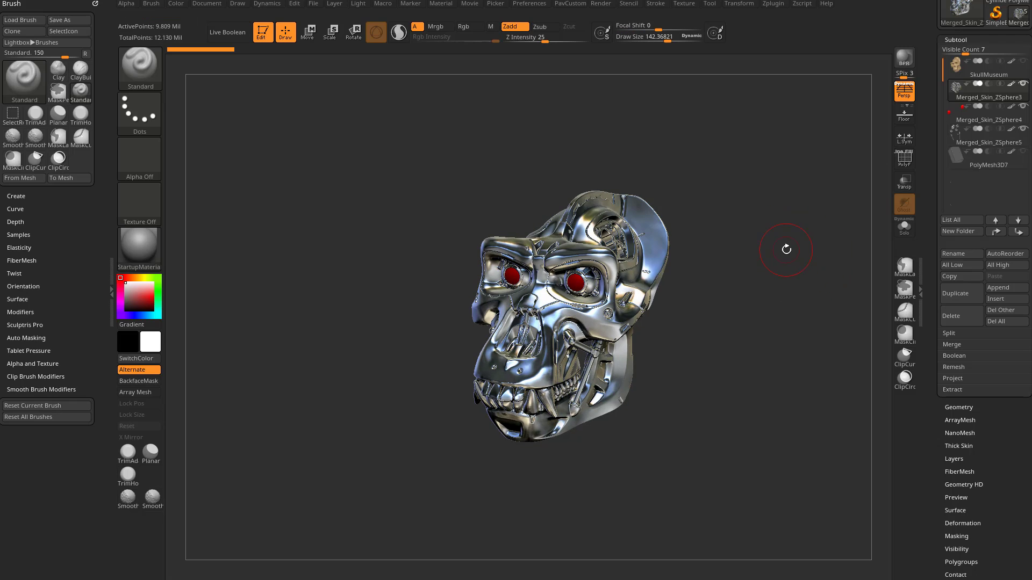
View the mechanical skull without polypaint and look up the Mechanical Skull tutorials on ArtStation and YouTube in the browser.
{"action": "left_click", "coordinate": [1012, 85], "text": "shift"}
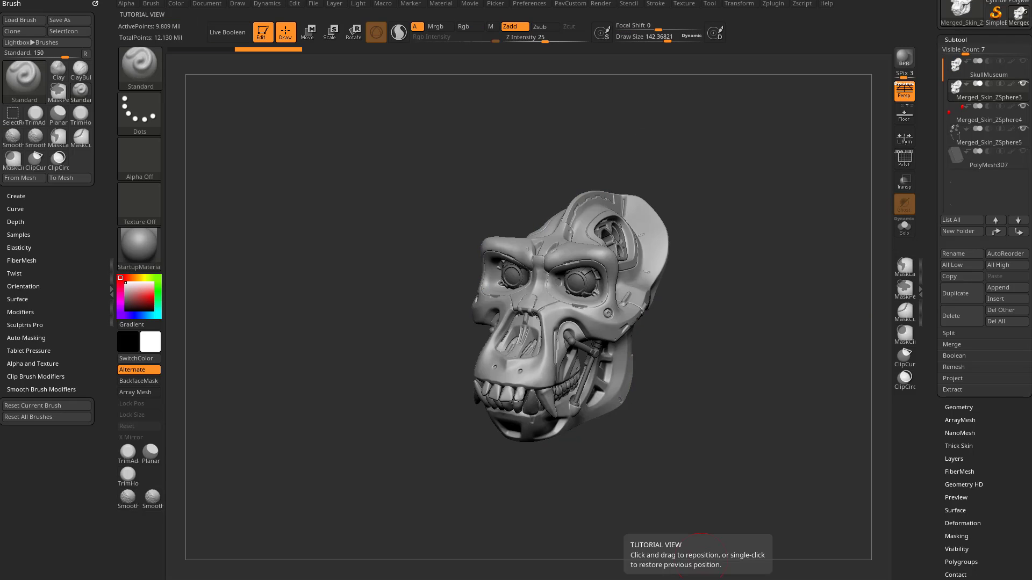
{"action": "left_click_drag", "start_coordinate": [699, 579], "coordinate": [687, 86]}
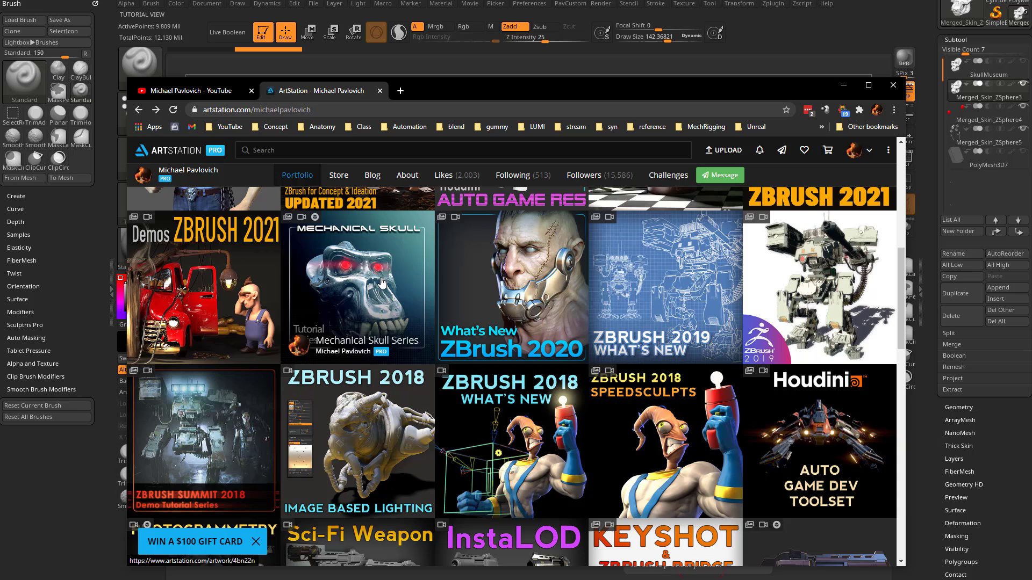
{"action": "key", "text": "ctrl+shift+Tab"}
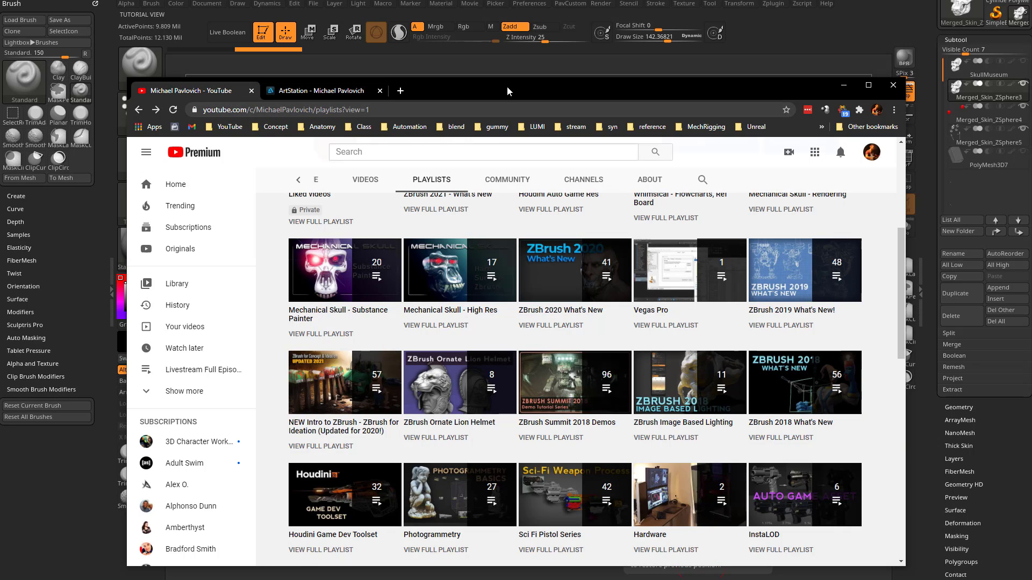
{"action": "key", "text": "alt+Tab"}
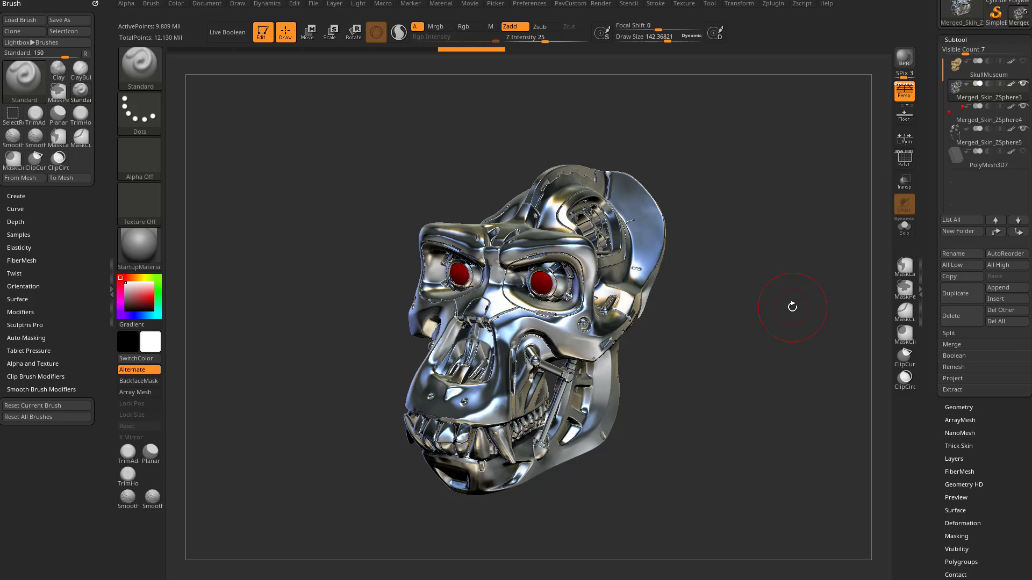
Append a PolyMesh3D star to the mechanical skull as a new subtool.
{"action": "key", "text": "s"}
{"action": "left_click_drag", "start_coordinate": [792, 311], "coordinate": [775, 309], "text": "alt"}
{"action": "key", "text": "s"}
{"action": "left_click_drag", "start_coordinate": [777, 313], "coordinate": [780, 324]}
{"action": "mouse_move", "coordinate": [723, 356]}
{"action": "left_mouse_down"}
{"action": "mouse_move", "coordinate": [742, 340]}
{"action": "mouse_move", "coordinate": [723, 347]}
{"action": "left_mouse_up"}
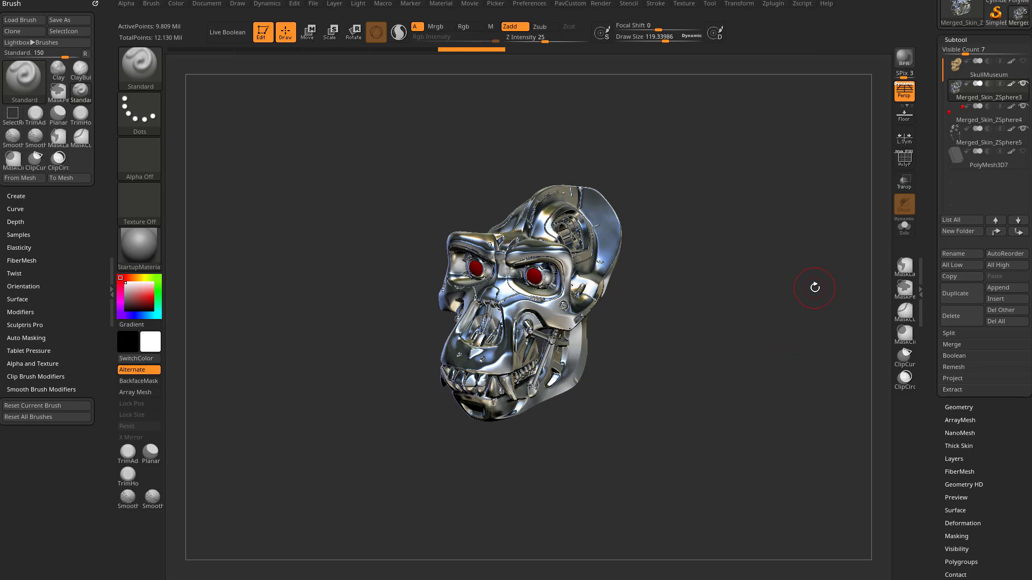
{"action": "left_click", "coordinate": [999, 288]}
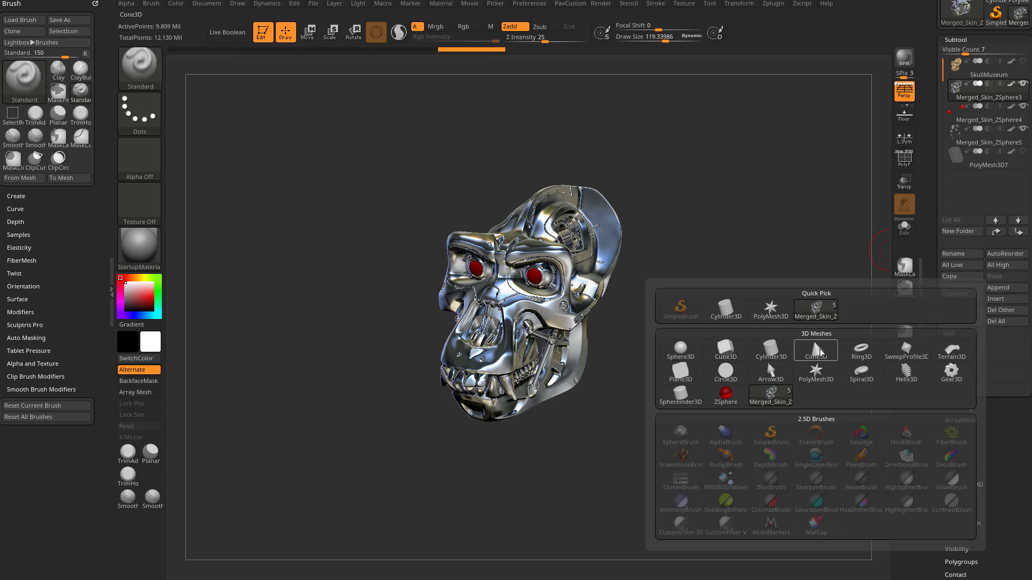
{"action": "mouse_move", "coordinate": [848, 354]}
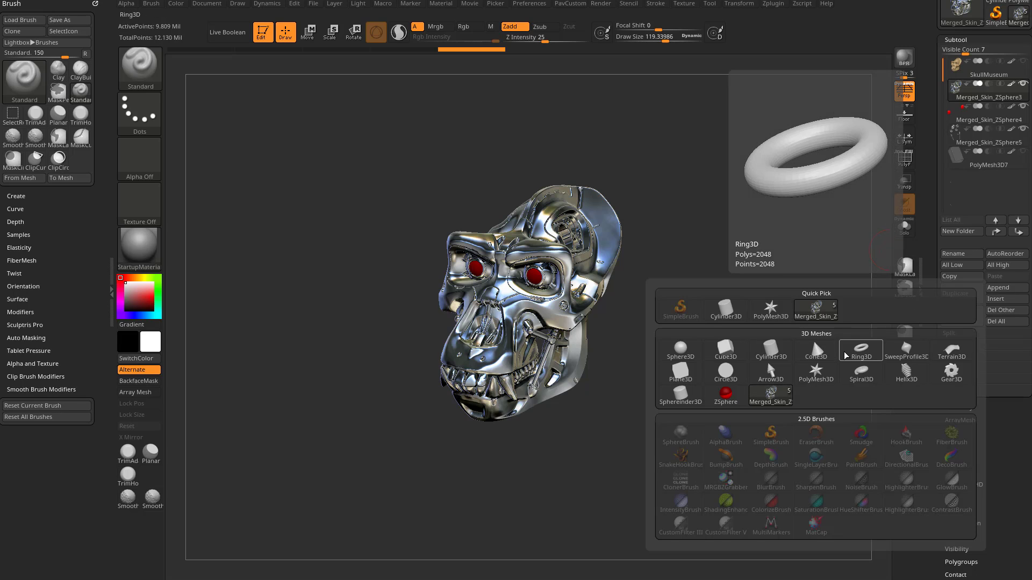
{"action": "mouse_move", "coordinate": [802, 368]}
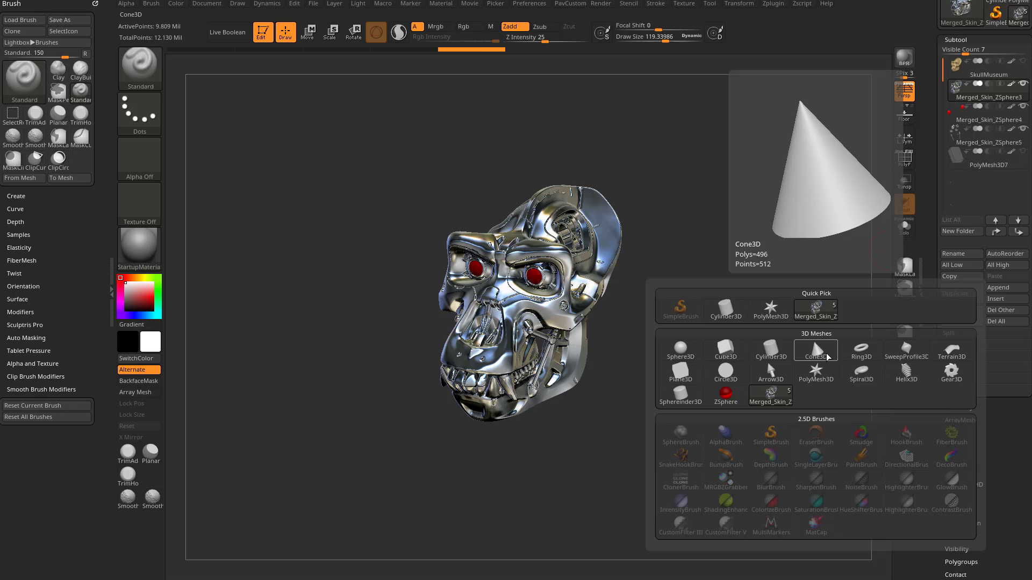
{"action": "left_click", "coordinate": [771, 309]}
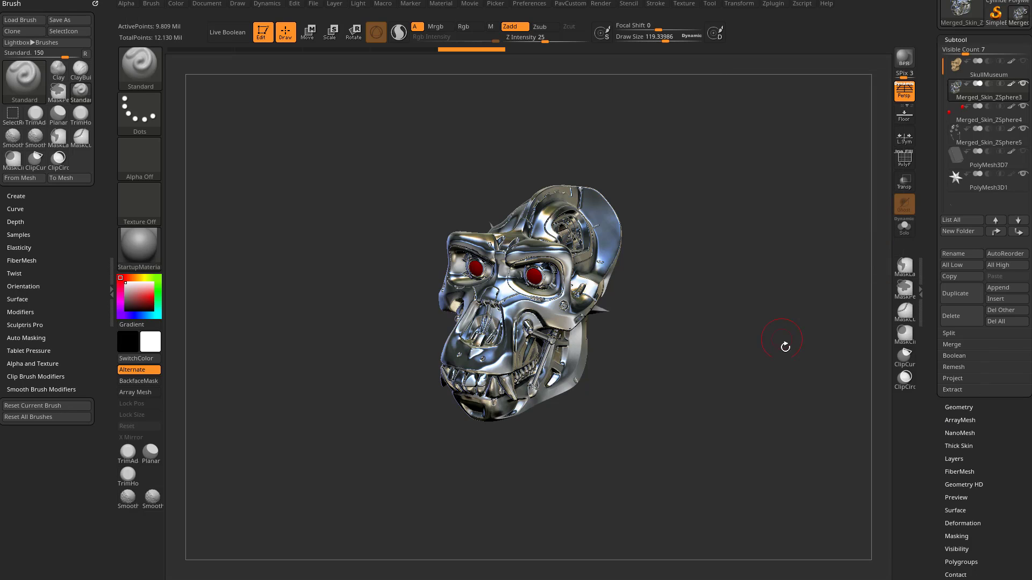
Select the star subtool, turn on transparency and initialize the star as a QCube.
{"action": "left_click", "coordinate": [977, 187]}
{"action": "left_click", "coordinate": [904, 183]}
{"action": "mouse_move", "coordinate": [790, 246]}
{"action": "left_mouse_down"}
{"action": "mouse_move", "coordinate": [760, 246]}
{"action": "mouse_move", "coordinate": [824, 242]}
{"action": "mouse_move", "coordinate": [802, 244]}
{"action": "mouse_move", "coordinate": [823, 253]}
{"action": "left_mouse_up"}
{"action": "left_click_drag", "start_coordinate": [932, 365], "coordinate": [941, 206]}
{"action": "left_click", "coordinate": [954, 331]}
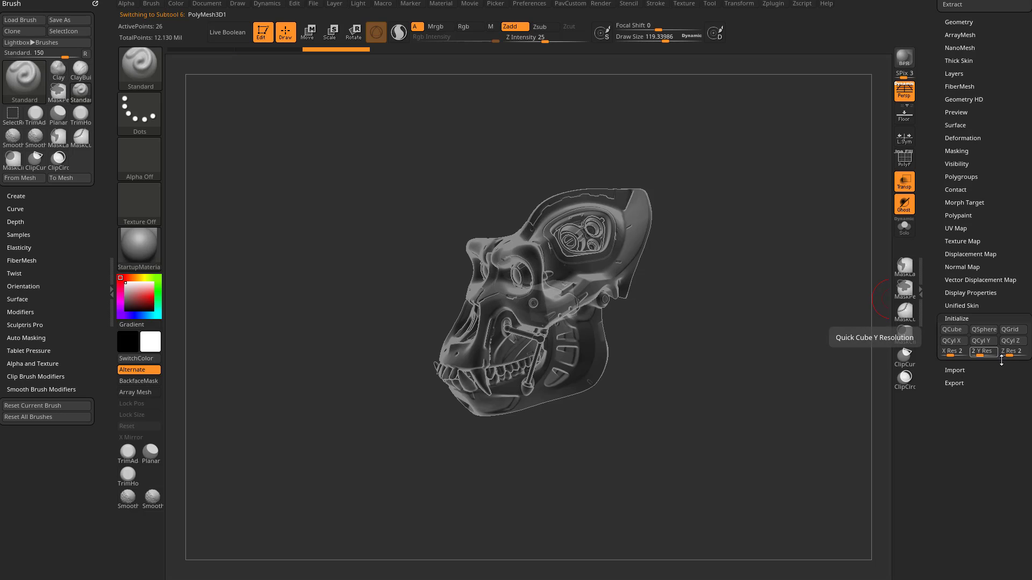
In an orthographic side view, scale the cube up uniformly and move it down below the skull.
{"action": "left_click_drag", "start_coordinate": [710, 307], "coordinate": [660, 307]}
{"action": "key", "text": "w"}
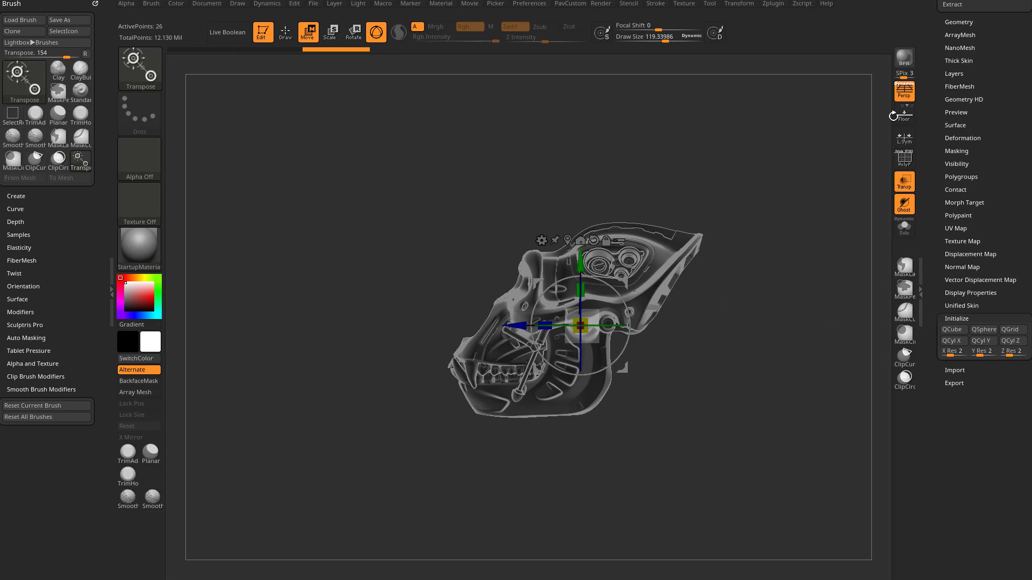
{"action": "left_click", "coordinate": [896, 107]}
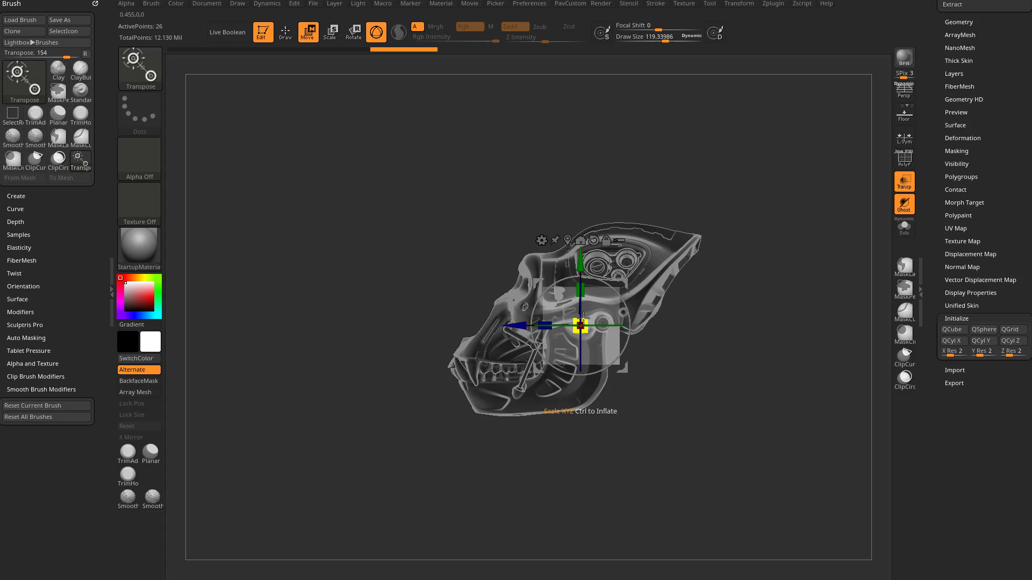
{"action": "left_click_drag", "start_coordinate": [642, 303], "coordinate": [771, 277]}
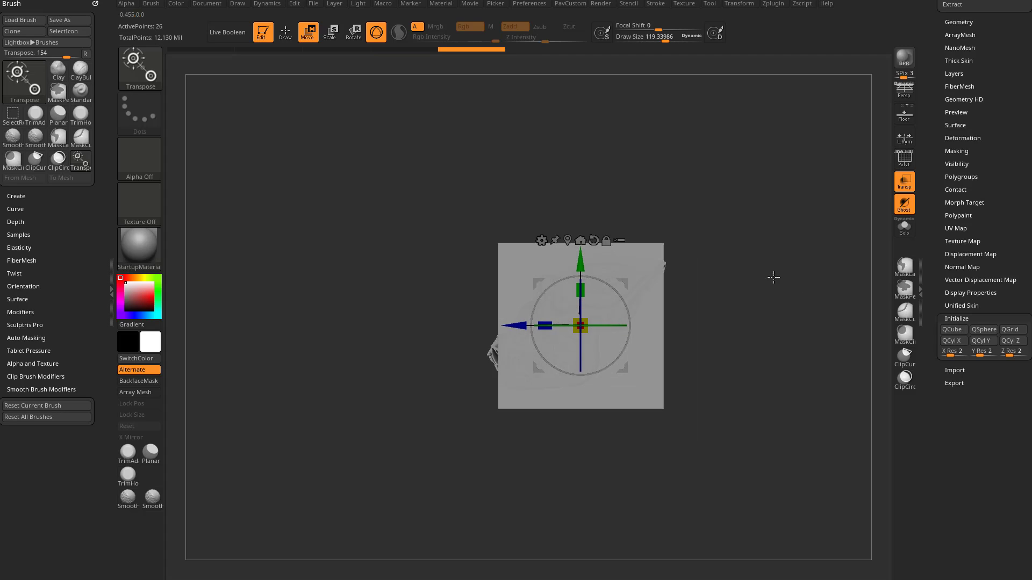
{"action": "left_click_drag", "start_coordinate": [574, 229], "coordinate": [570, 368]}
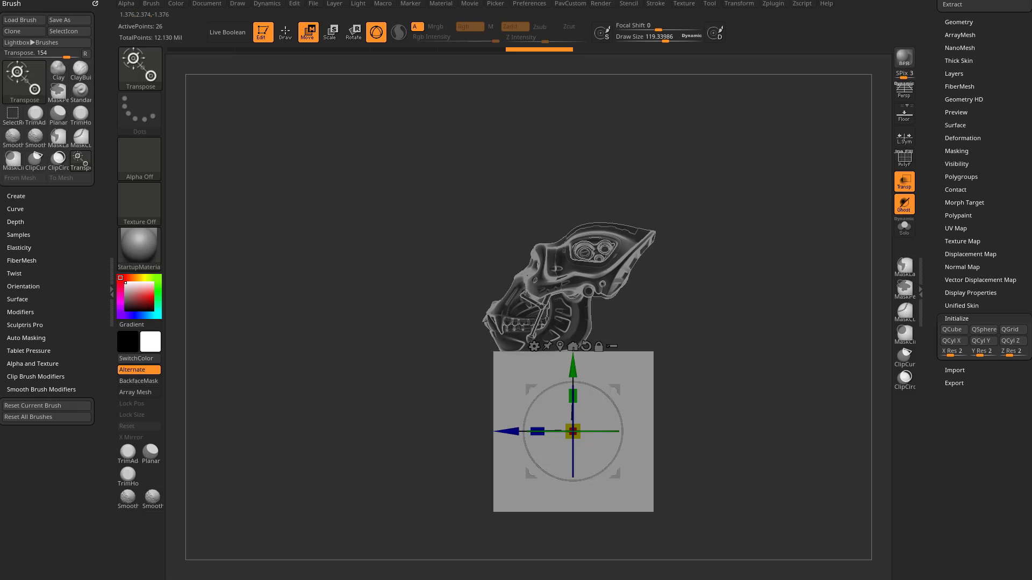
Look through the ZBrush for Concept & Ideation video list on ArtStation and the YouTube playlists, and return to ZBrush.
{"action": "left_click_drag", "start_coordinate": [478, 579], "coordinate": [468, 60]}
{"action": "left_click", "coordinate": [386, 310]}
{"action": "left_click", "coordinate": [385, 311]}
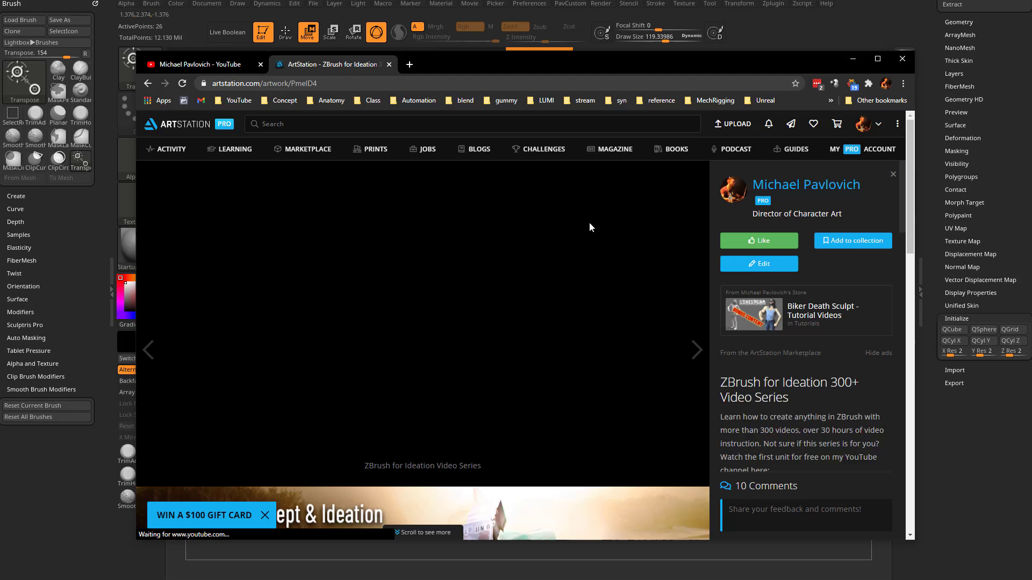
{"action": "scroll", "coordinate": [588, 279], "scroll_direction": "down", "scroll_amount": 15}
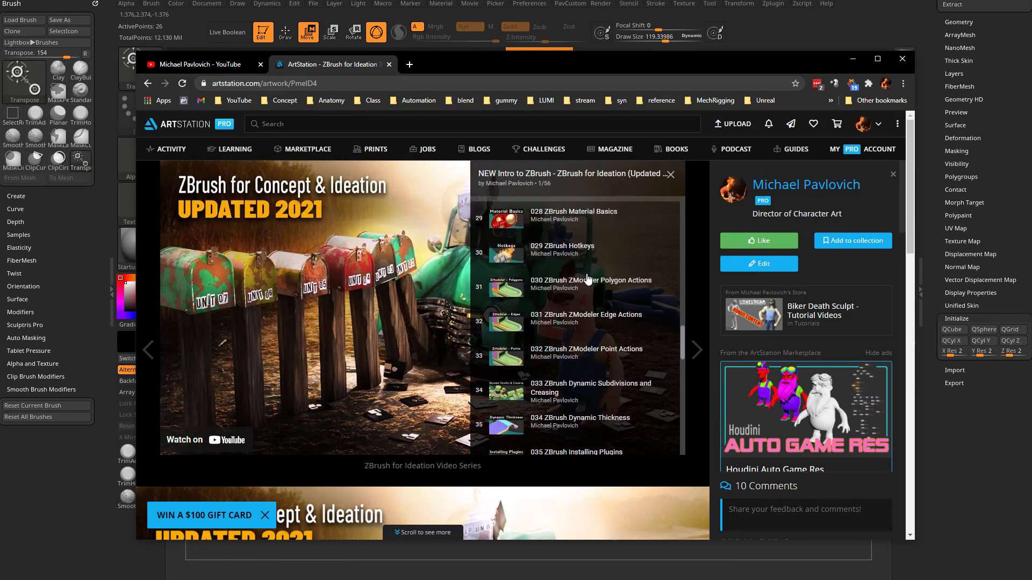
{"action": "left_click", "coordinate": [199, 63]}
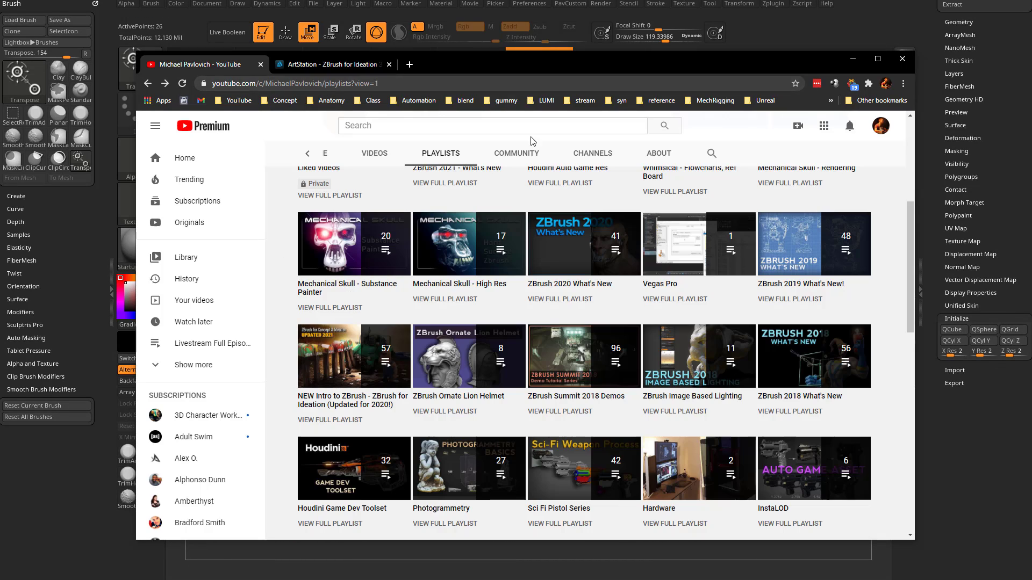
{"action": "key", "text": "alt+Tab"}
Stretch the cube into a taller block beneath the skull and turn on the polyframe display in Draw mode.
{"action": "mouse_move", "coordinate": [540, 403]}
{"action": "left_mouse_down"}
{"action": "mouse_move", "coordinate": [487, 405]}
{"action": "mouse_move", "coordinate": [523, 405]}
{"action": "left_mouse_up"}
{"action": "mouse_move", "coordinate": [576, 370]}
{"action": "left_mouse_down"}
{"action": "mouse_move", "coordinate": [576, 334]}
{"action": "mouse_move", "coordinate": [576, 373]}
{"action": "left_mouse_up"}
{"action": "mouse_move", "coordinate": [688, 319]}
{"action": "left_mouse_down"}
{"action": "mouse_move", "coordinate": [758, 328]}
{"action": "mouse_move", "coordinate": [731, 366]}
{"action": "mouse_move", "coordinate": [727, 340]}
{"action": "mouse_move", "coordinate": [753, 318]}
{"action": "mouse_move", "coordinate": [747, 334]}
{"action": "mouse_move", "coordinate": [783, 324]}
{"action": "mouse_move", "coordinate": [781, 373]}
{"action": "mouse_move", "coordinate": [880, 215]}
{"action": "left_mouse_up"}
{"action": "key", "text": "q"}
{"action": "left_click", "coordinate": [905, 160]}
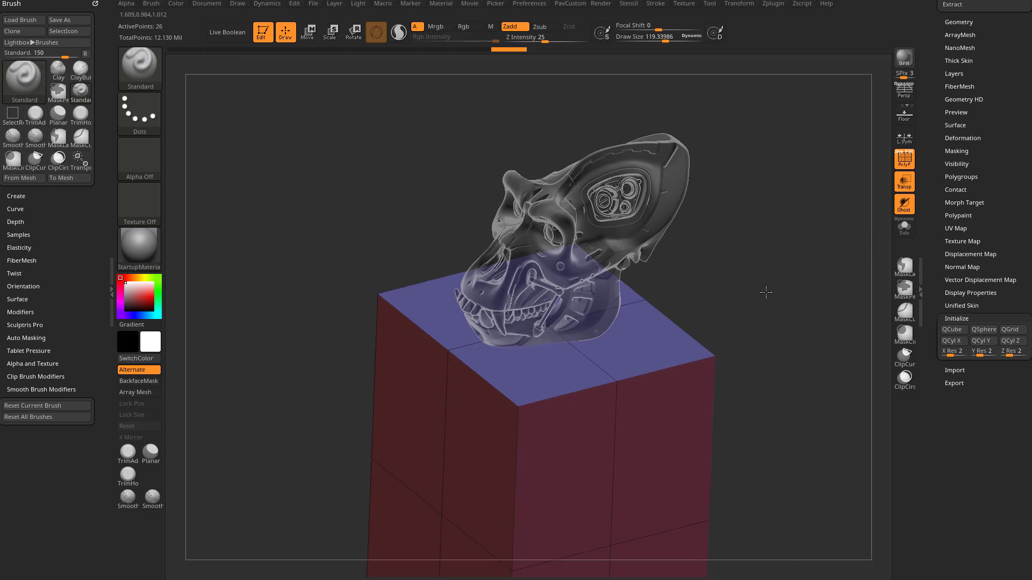
{"action": "left_click_drag", "start_coordinate": [761, 293], "coordinate": [789, 326]}
{"action": "mouse_move", "coordinate": [792, 290]}
{"action": "left_mouse_down"}
{"action": "mouse_move", "coordinate": [776, 258]}
{"action": "mouse_move", "coordinate": [796, 283]}
{"action": "left_mouse_up"}
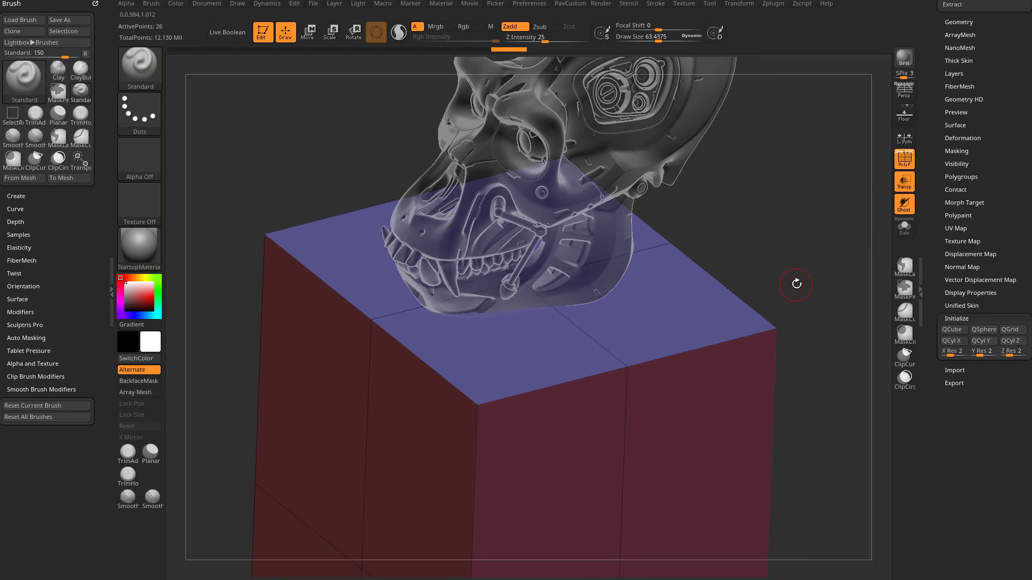
{"action": "scroll", "coordinate": [935, 232], "scroll_direction": "up", "scroll_amount": 5}
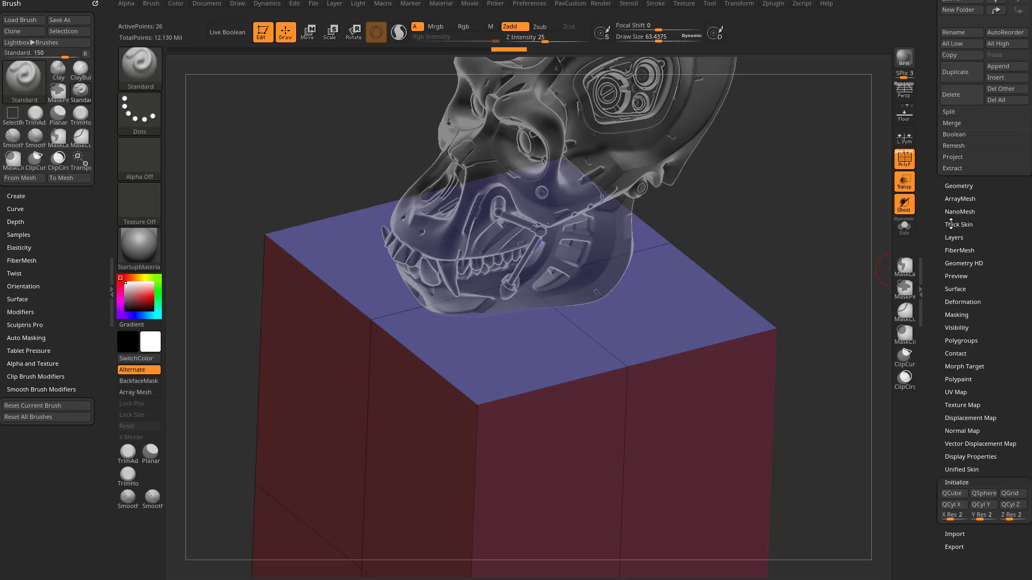
Turn on Dynamic Subdiv for the block with QGrid 8 in Bevel mode and a coverage of about 0.2.
{"action": "left_click", "coordinate": [955, 188]}
{"action": "scroll", "coordinate": [945, 203], "scroll_direction": "down", "scroll_amount": 2}
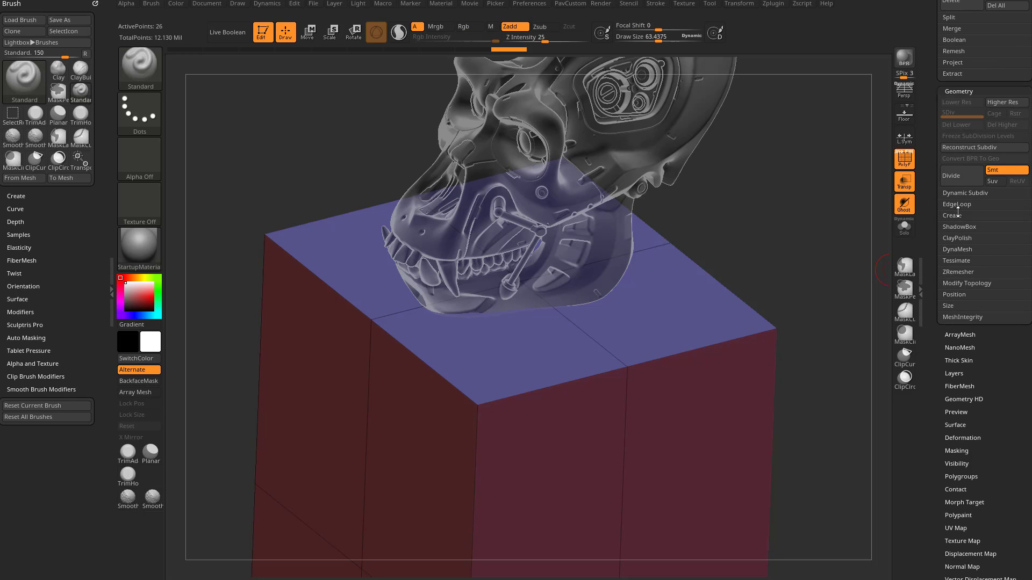
{"action": "left_click", "coordinate": [958, 192]}
{"action": "scroll", "coordinate": [957, 199], "scroll_direction": "down", "scroll_amount": 1}
{"action": "key", "text": "d"}
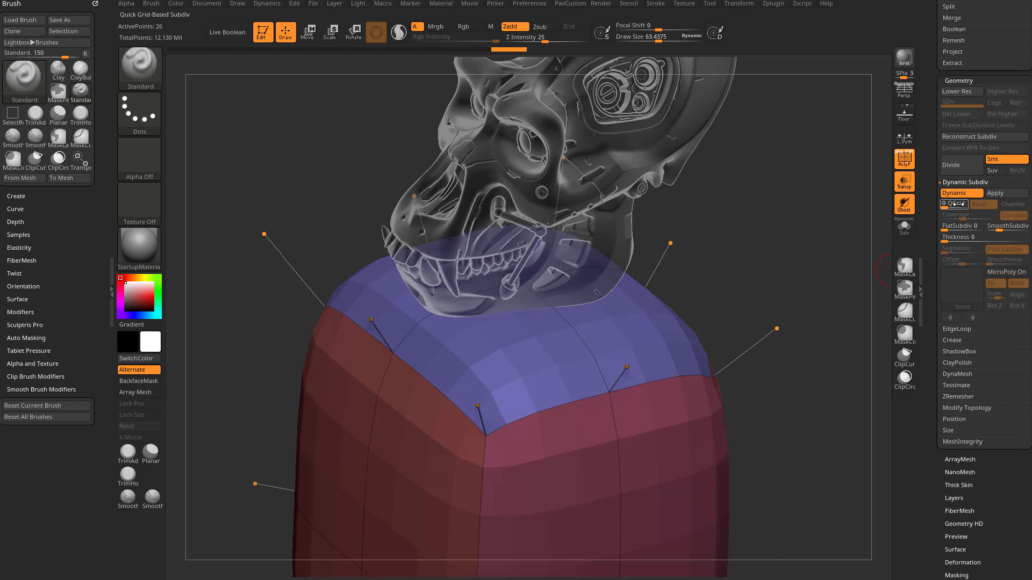
{"action": "left_click", "coordinate": [951, 205]}
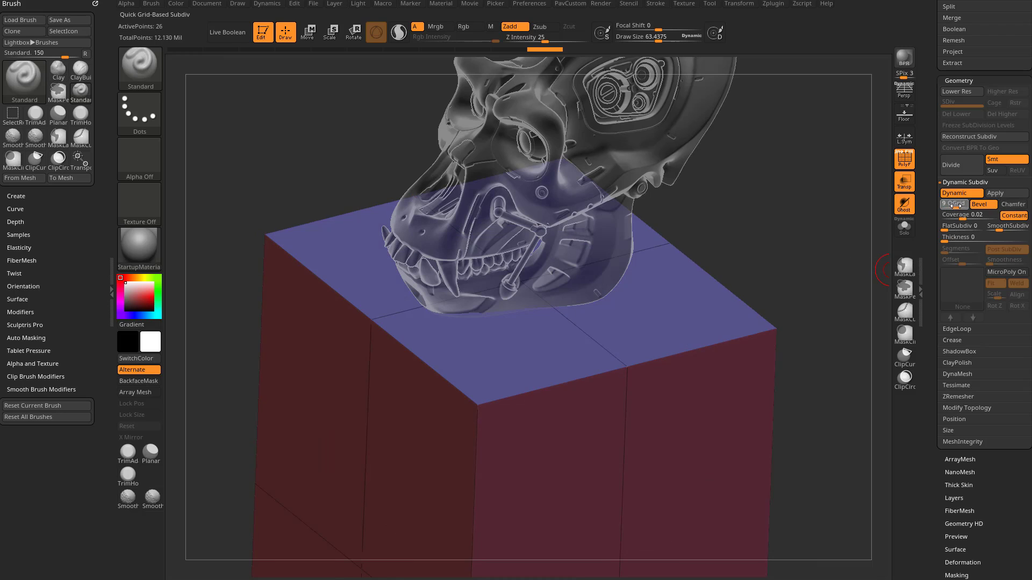
{"action": "left_click_drag", "start_coordinate": [953, 206], "coordinate": [979, 217]}
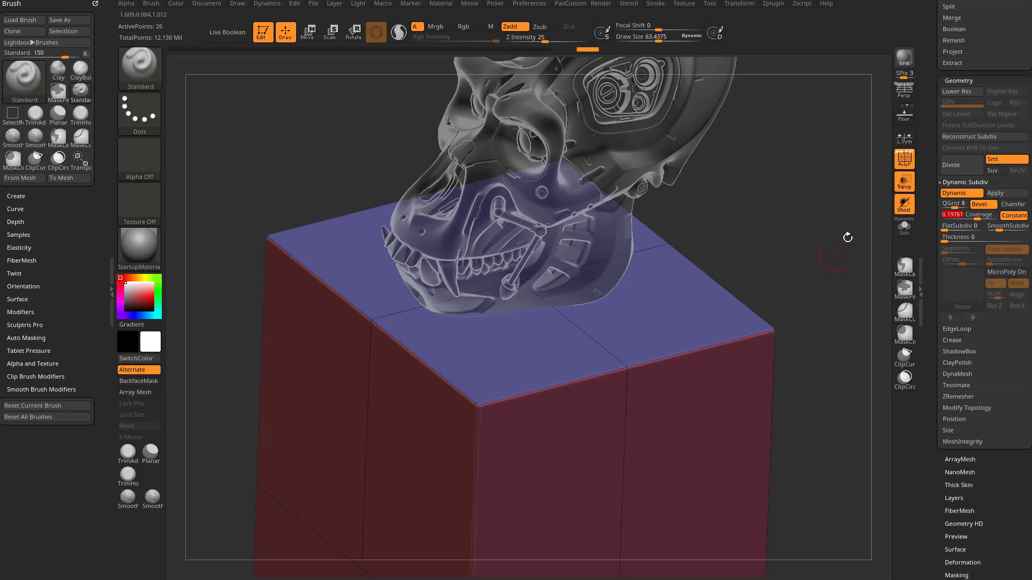
Turn off the polyframe display and raise the QGrid bevel coverage of the block to about 0.32.
{"action": "key", "text": "shift+f"}
{"action": "left_click_drag", "start_coordinate": [833, 313], "coordinate": [787, 246]}
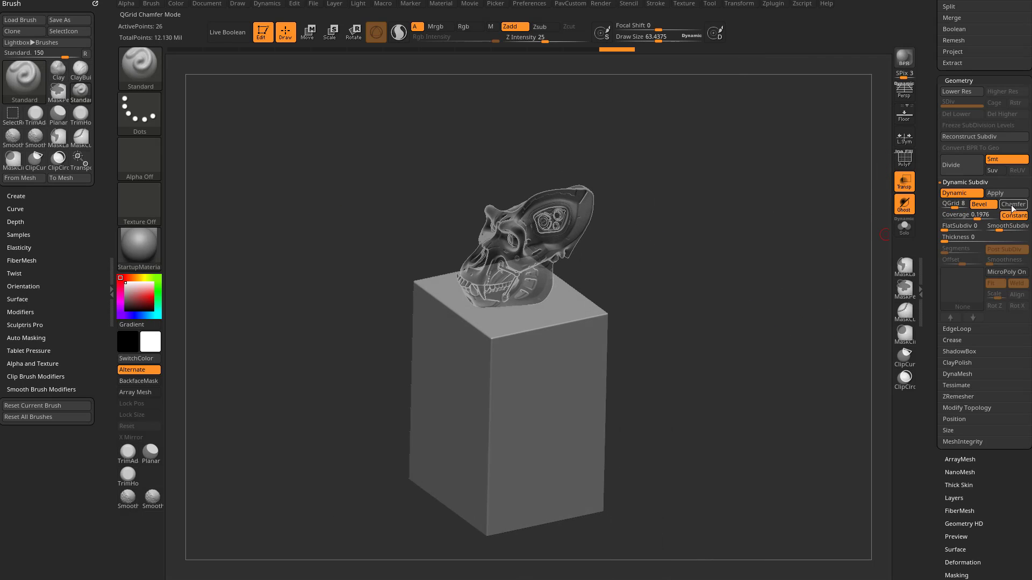
{"action": "left_click_drag", "start_coordinate": [977, 217], "coordinate": [982, 215]}
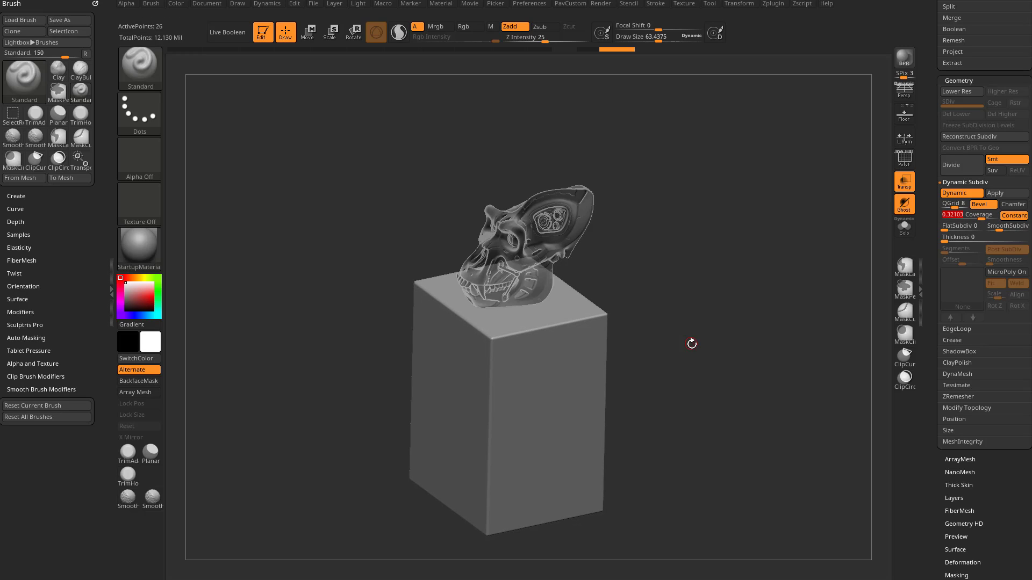
{"action": "left_click_drag", "start_coordinate": [692, 344], "coordinate": [727, 343]}
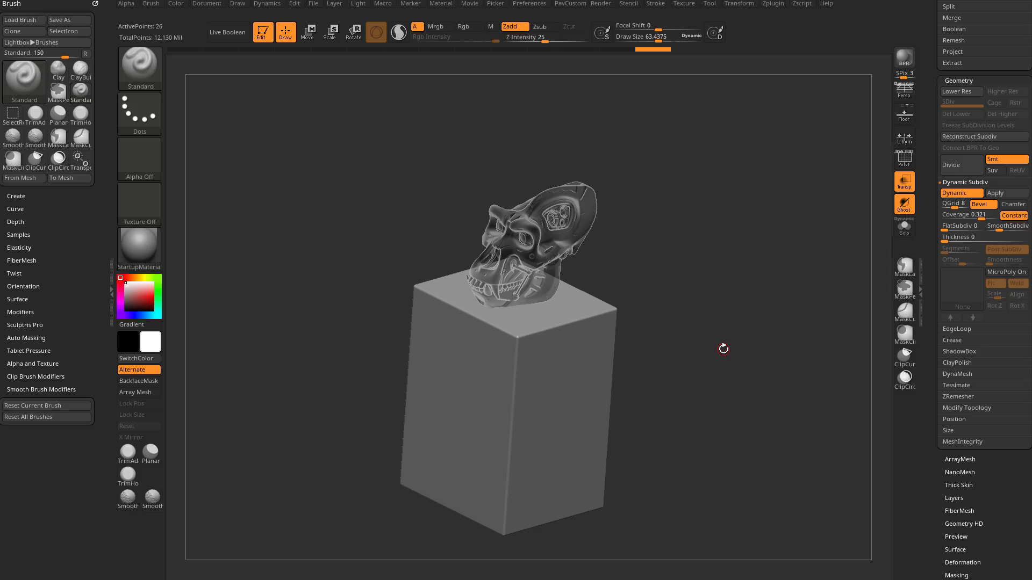
Show the floor grid, turn off transparency and set the draw size to about 215.
{"action": "key", "text": "shift+p"}
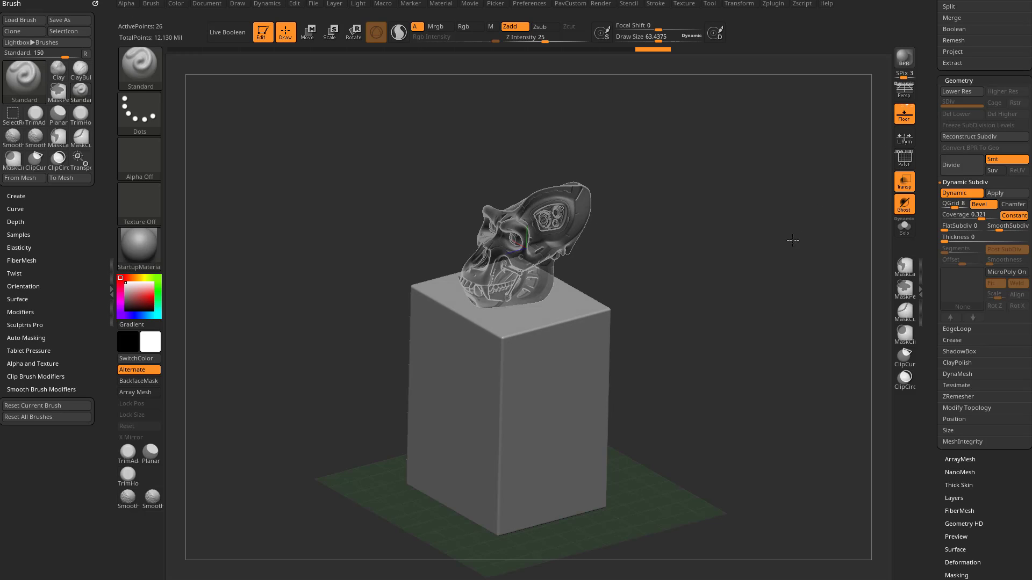
{"action": "left_click_drag", "start_coordinate": [794, 240], "coordinate": [813, 213]}
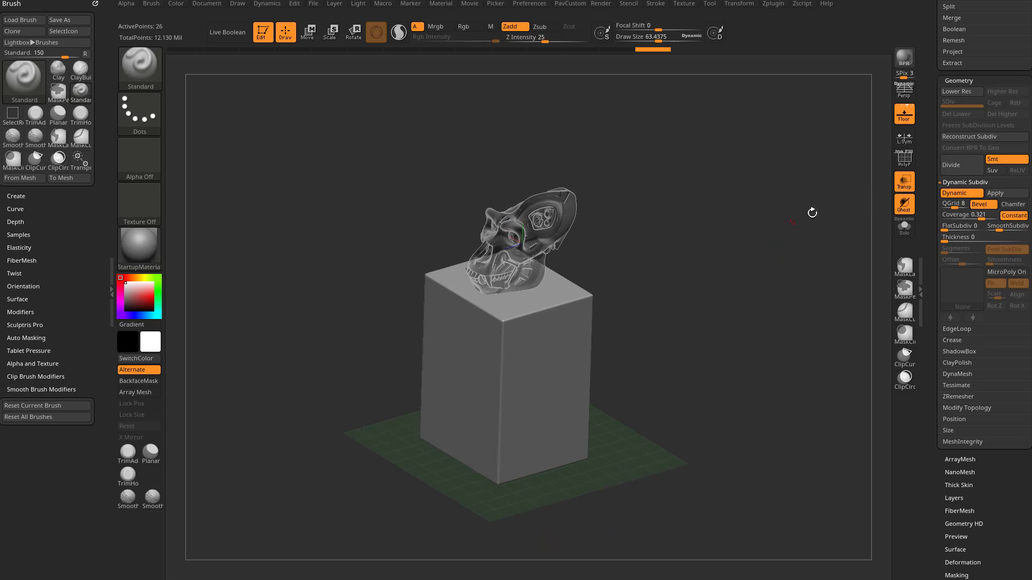
{"action": "left_click", "coordinate": [909, 184]}
{"action": "left_click_drag", "start_coordinate": [934, 173], "coordinate": [937, 309]}
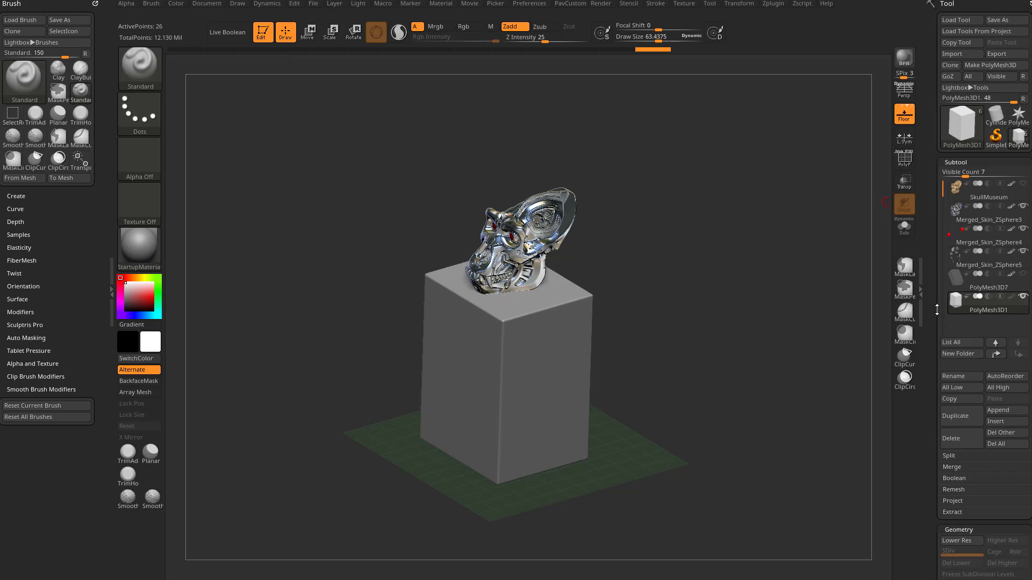
{"action": "mouse_move", "coordinate": [809, 344]}
{"action": "left_mouse_down"}
{"action": "mouse_move", "coordinate": [802, 326]}
{"action": "mouse_move", "coordinate": [773, 318]}
{"action": "mouse_move", "coordinate": [801, 329]}
{"action": "left_mouse_up"}
{"action": "key", "text": "s"}
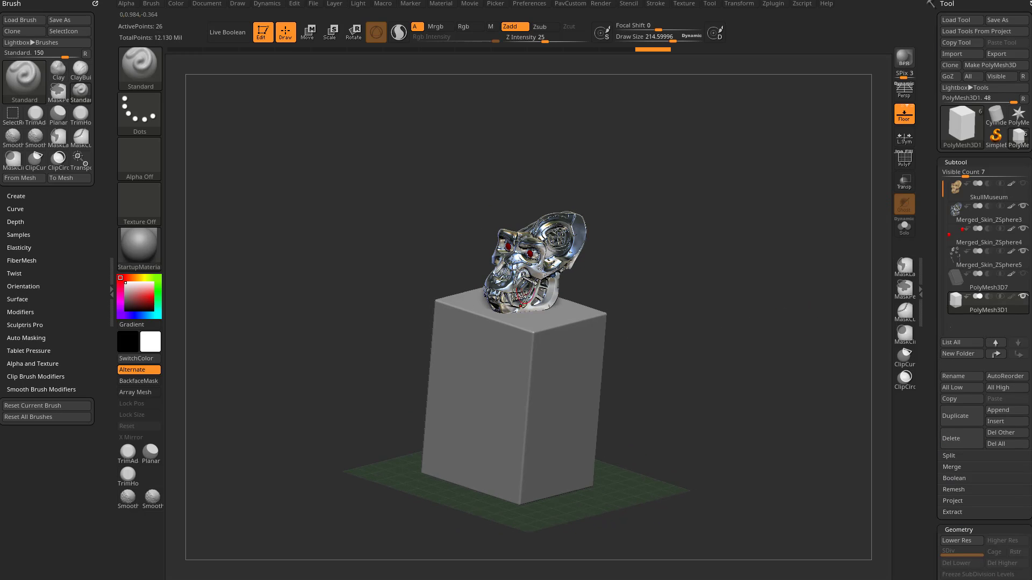
Reposition the block vertically so the skull rests on its top face, and return to Draw mode.
{"action": "mouse_move", "coordinate": [637, 283]}
{"action": "left_mouse_down", "text": "alt"}
{"action": "mouse_move", "coordinate": [507, 311]}
{"action": "mouse_move", "coordinate": [549, 322]}
{"action": "left_mouse_up", "text": "alt"}
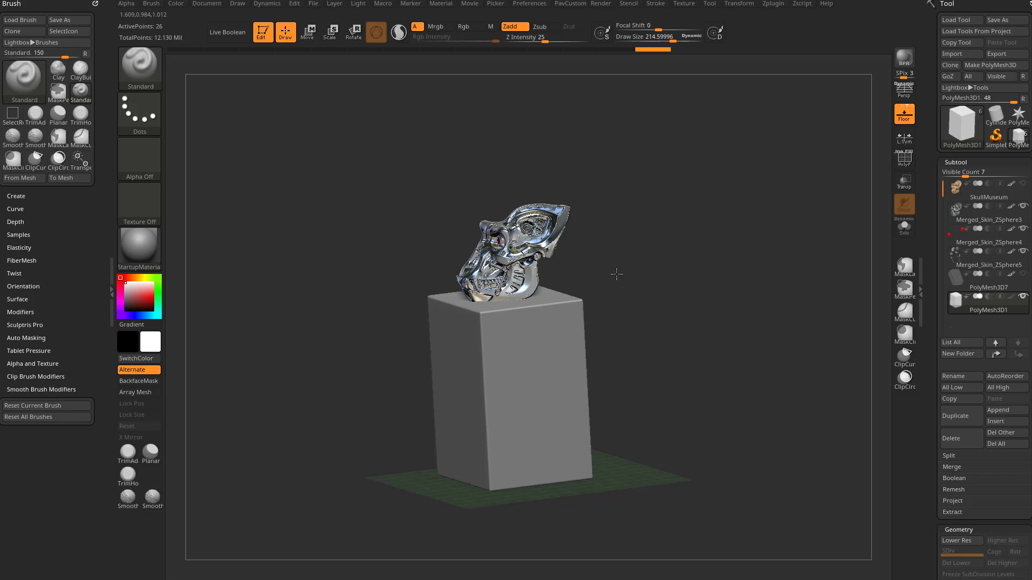
{"action": "left_click_drag", "start_coordinate": [616, 274], "coordinate": [523, 305]}
{"action": "key", "text": "w"}
{"action": "left_click_drag", "start_coordinate": [501, 341], "coordinate": [503, 347]}
{"action": "left_click_drag", "start_coordinate": [625, 319], "coordinate": [622, 291], "text": "alt"}
{"action": "left_click_drag", "start_coordinate": [622, 290], "coordinate": [625, 309]}
{"action": "left_click_drag", "start_coordinate": [500, 313], "coordinate": [503, 377]}
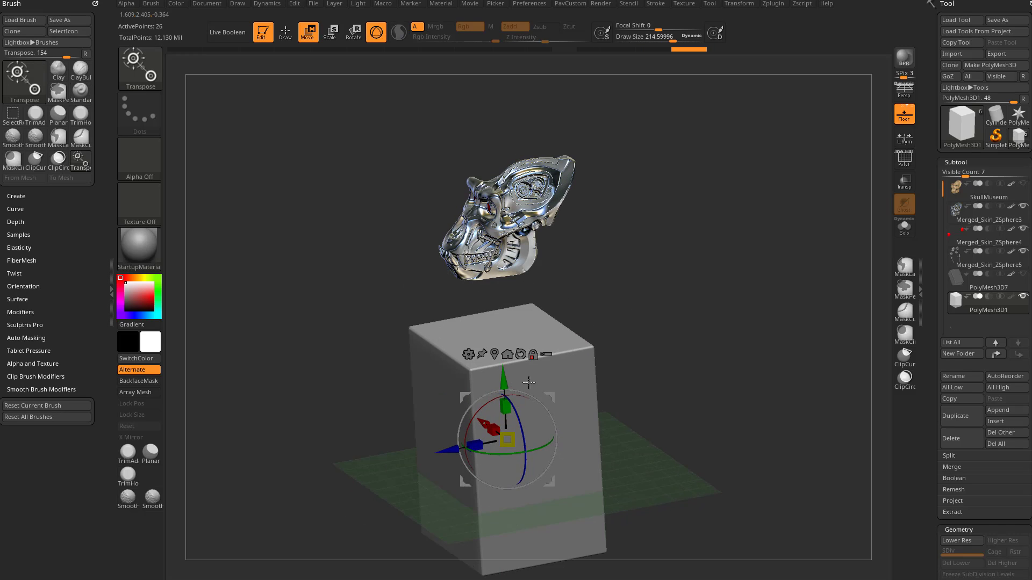
{"action": "left_click_drag", "start_coordinate": [629, 326], "coordinate": [638, 297]}
{"action": "left_click_drag", "start_coordinate": [638, 297], "coordinate": [652, 322]}
{"action": "left_click_drag", "start_coordinate": [505, 344], "coordinate": [505, 315]}
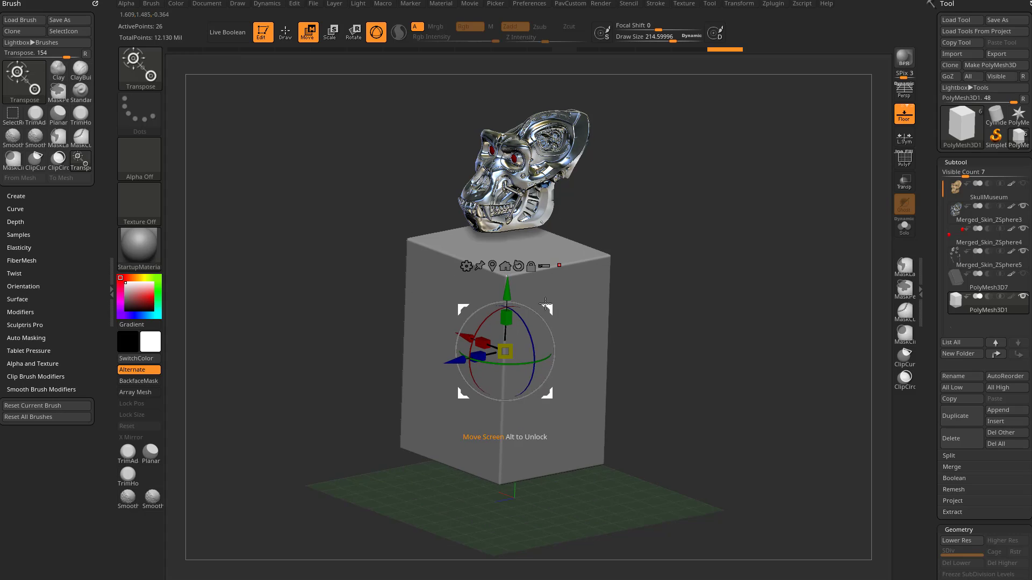
{"action": "left_click_drag", "start_coordinate": [652, 293], "coordinate": [713, 304]}
{"action": "left_click_drag", "start_coordinate": [508, 321], "coordinate": [509, 302]}
{"action": "key", "text": "q"}
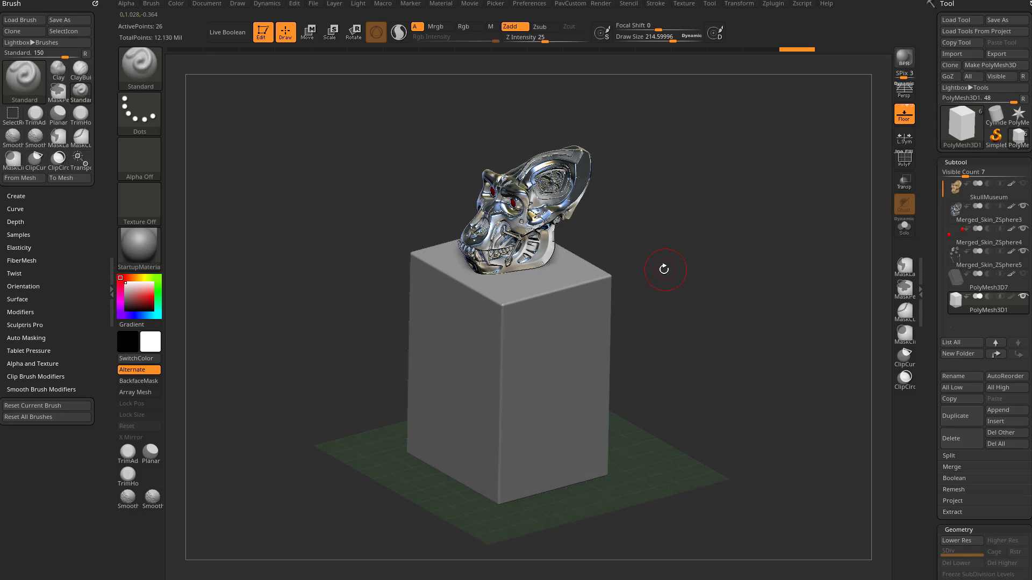
Turn on perspective and make a BPR render of the skull on the pedestal from a three-quarter view.
{"action": "left_click", "coordinate": [235, 7]}
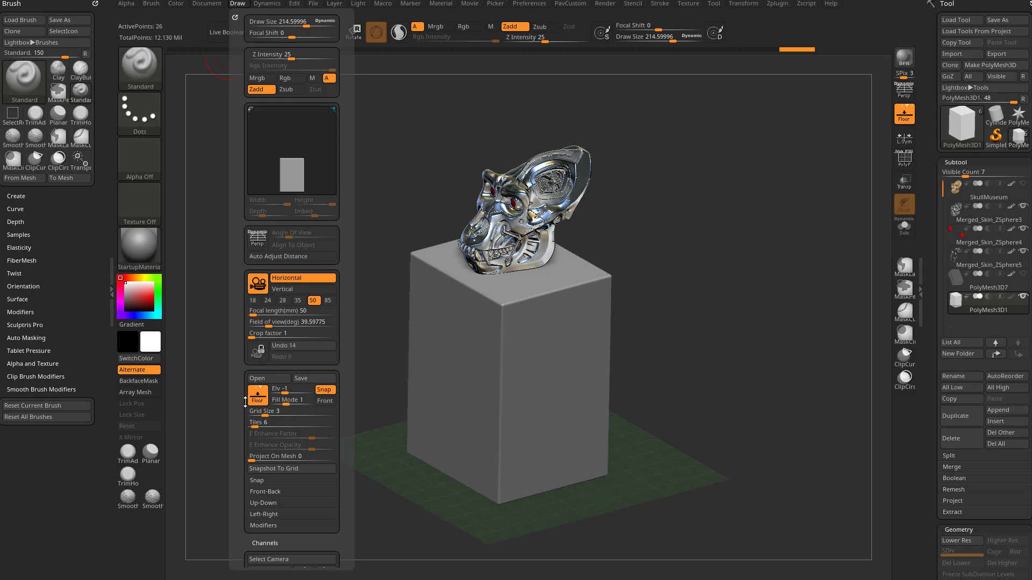
{"action": "mouse_move", "coordinate": [765, 293]}
{"action": "left_mouse_down"}
{"action": "mouse_move", "coordinate": [765, 336]}
{"action": "mouse_move", "coordinate": [687, 334]}
{"action": "mouse_move", "coordinate": [702, 332]}
{"action": "left_mouse_up"}
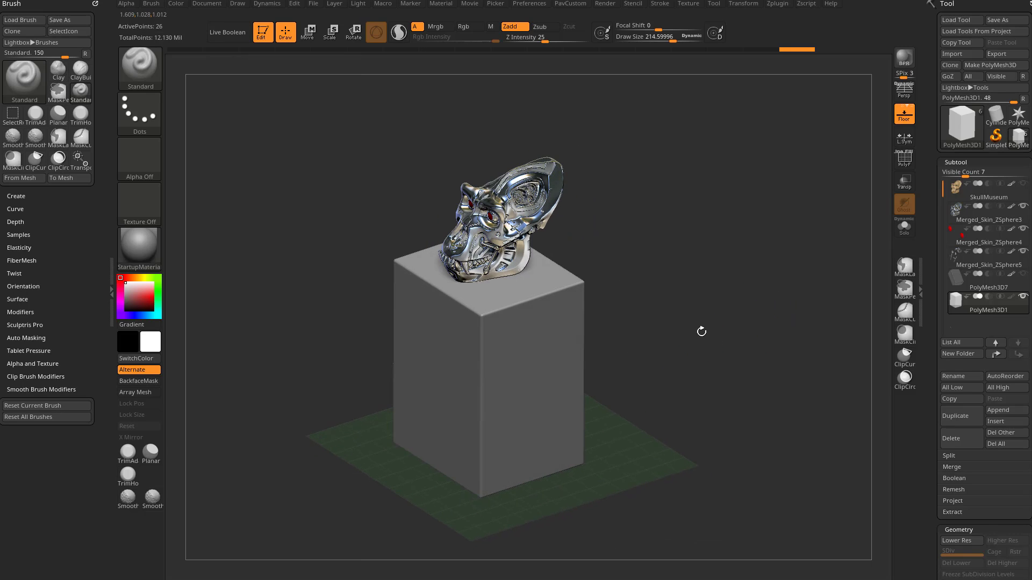
{"action": "left_click", "coordinate": [900, 98]}
{"action": "left_click_drag", "start_coordinate": [731, 285], "coordinate": [756, 288]}
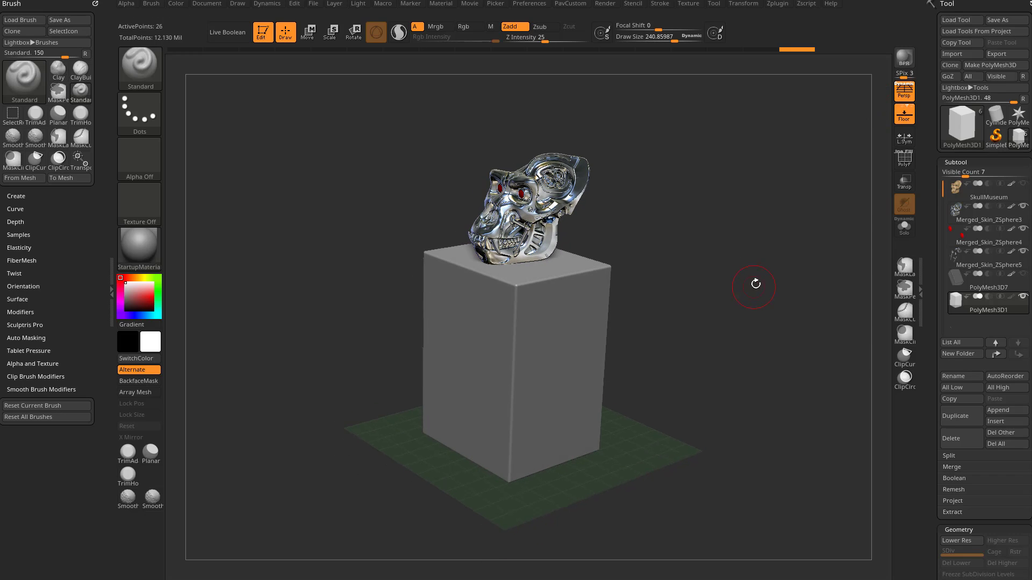
{"action": "left_click", "coordinate": [905, 66]}
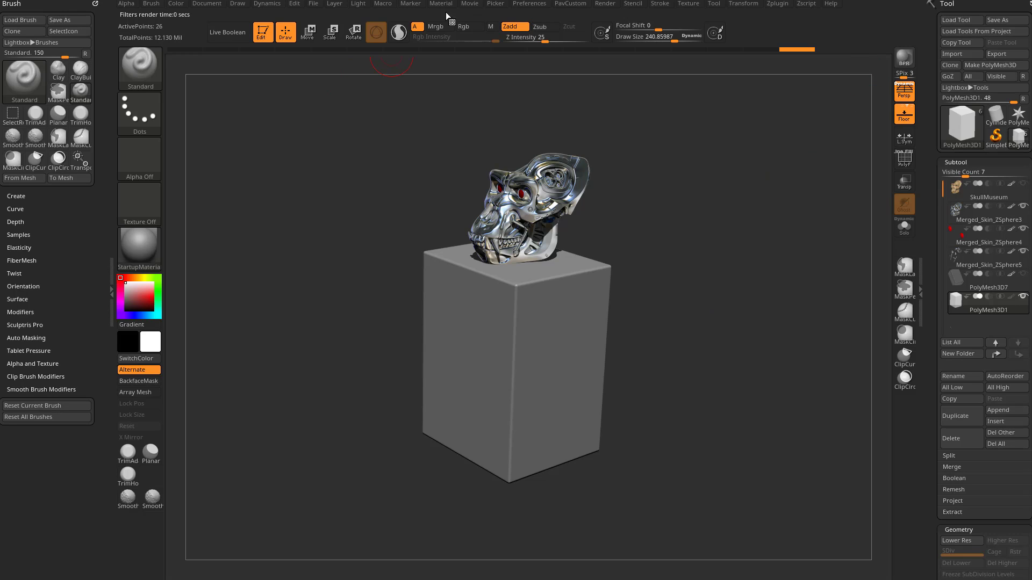
Dock the Light palette above the Tool palette, aim the light from the upper left side and make a BPR render.
{"action": "left_click", "coordinate": [359, 5]}
{"action": "left_click_drag", "start_coordinate": [357, 18], "coordinate": [943, 33]}
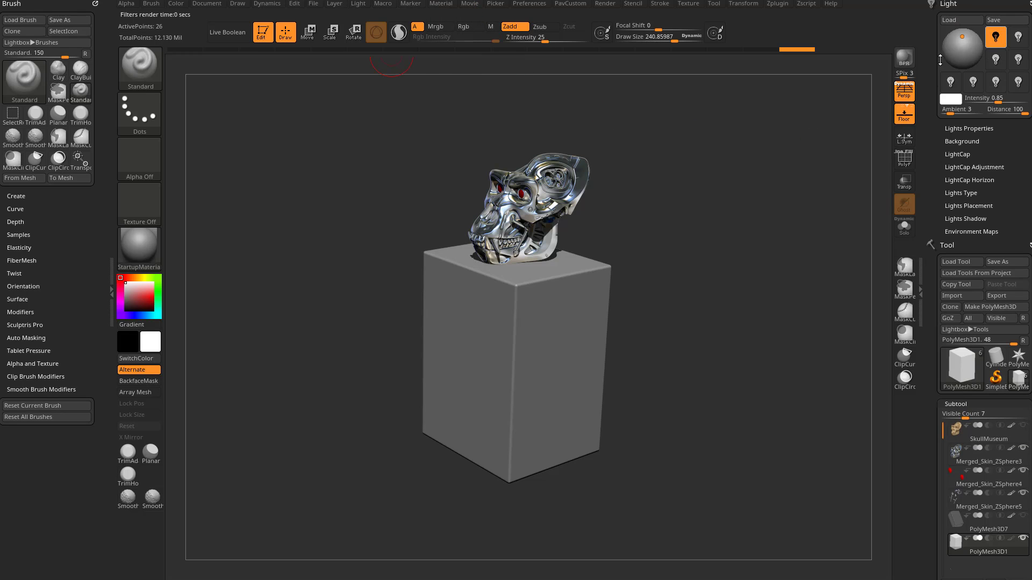
{"action": "left_click", "coordinate": [357, 5]}
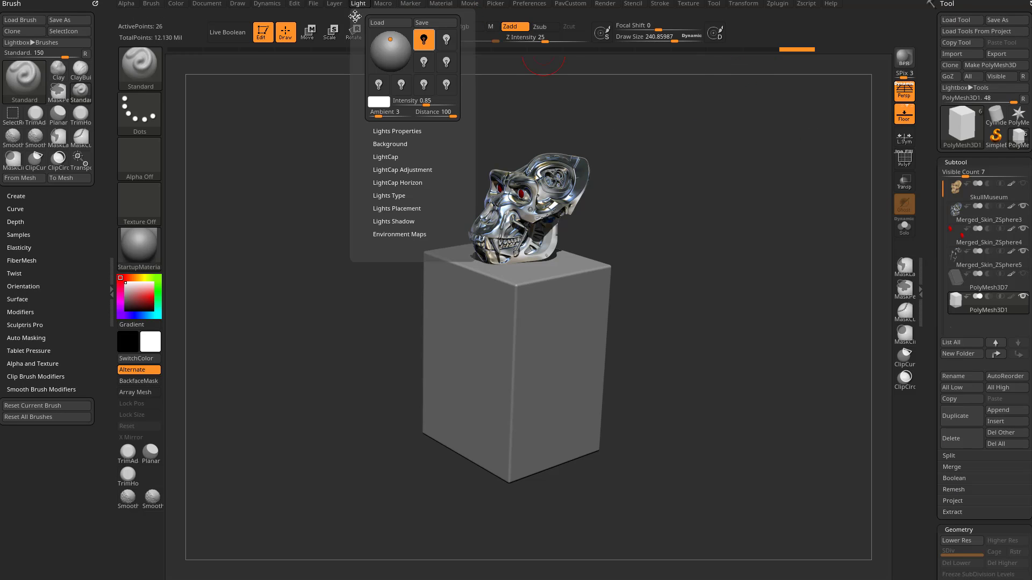
{"action": "left_click_drag", "start_coordinate": [356, 17], "coordinate": [947, 98]}
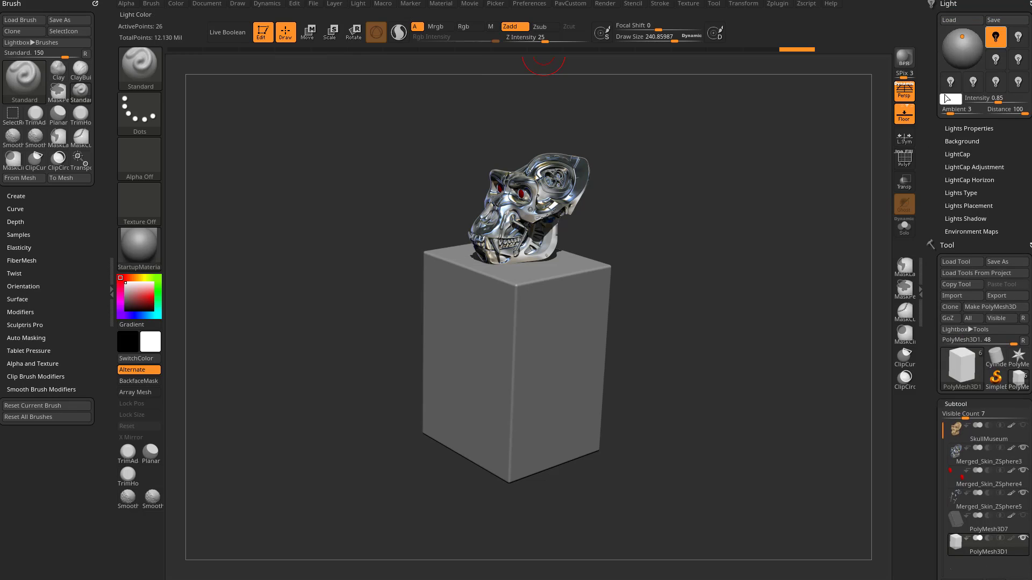
{"action": "mouse_move", "coordinate": [960, 36]}
{"action": "left_mouse_down"}
{"action": "mouse_move", "coordinate": [957, 45]}
{"action": "mouse_move", "coordinate": [968, 43]}
{"action": "mouse_move", "coordinate": [958, 42]}
{"action": "left_mouse_up"}
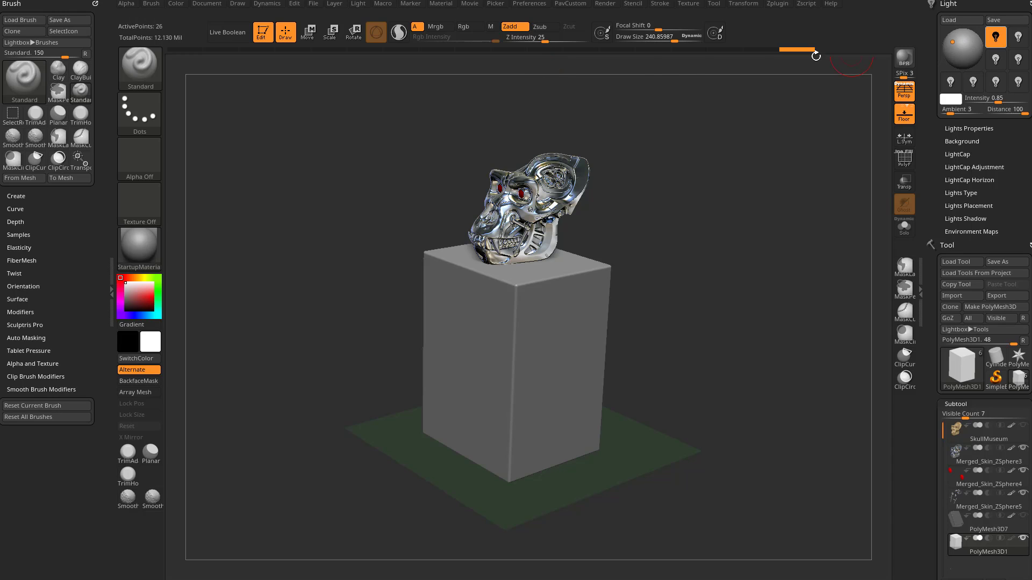
{"action": "key", "text": "shift+r"}
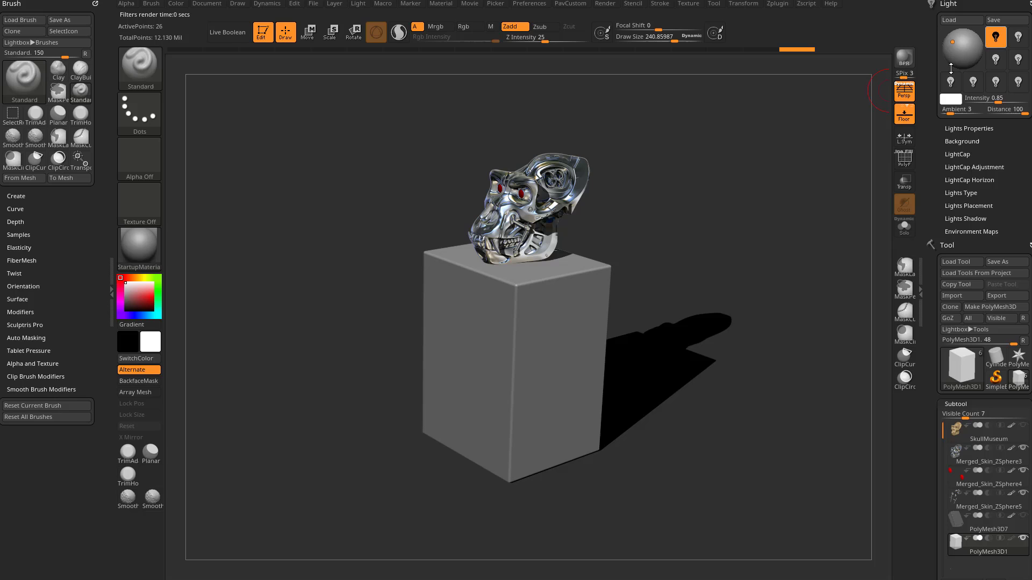
Move the light to the top edge of the light sphere and make another BPR render.
{"action": "left_click", "coordinate": [963, 32]}
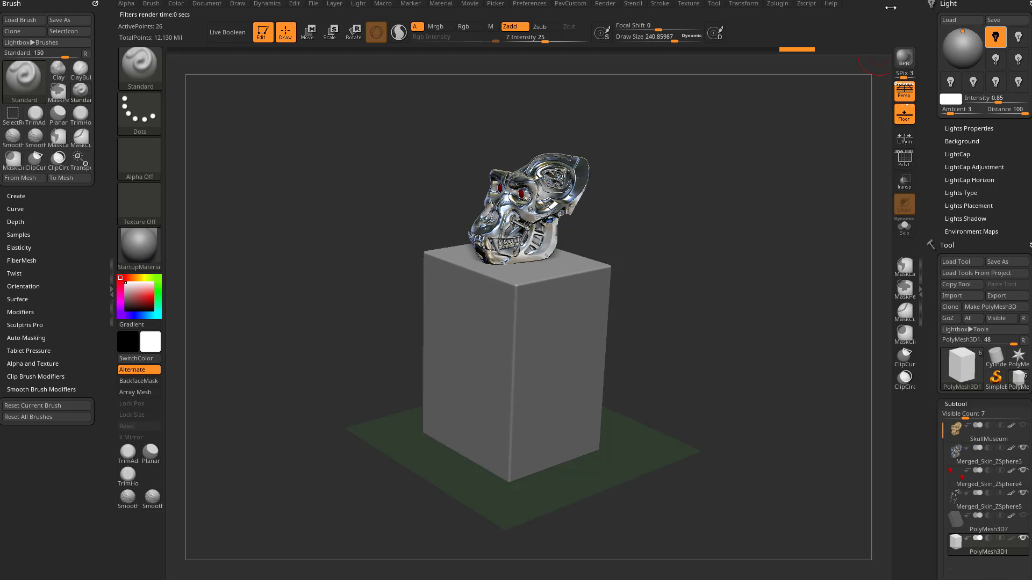
{"action": "left_click", "coordinate": [903, 60]}
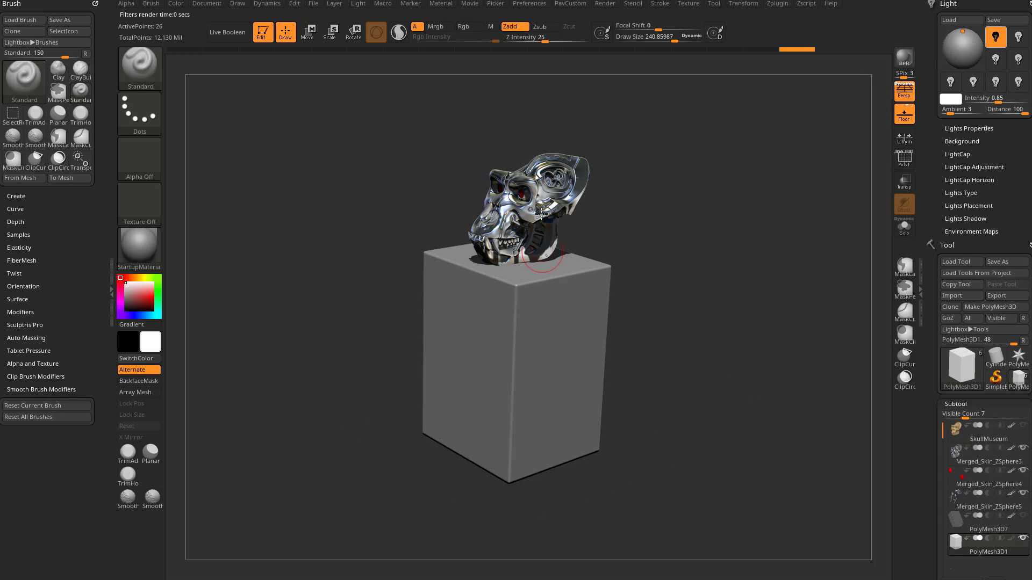
{"action": "key", "text": "bracketleft"}
Dock the Render palette above the Brush palette and turn on ambient occlusion in the render properties.
{"action": "left_click", "coordinate": [608, 4]}
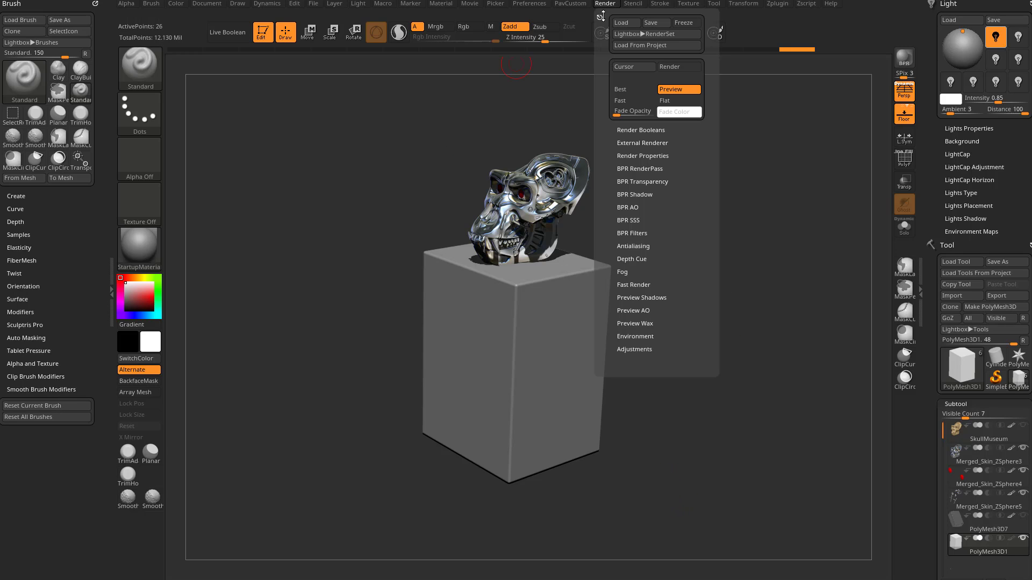
{"action": "mouse_move", "coordinate": [599, 16]}
{"action": "left_mouse_down"}
{"action": "mouse_move", "coordinate": [16, 12]}
{"action": "mouse_move", "coordinate": [23, 70]}
{"action": "left_mouse_up"}
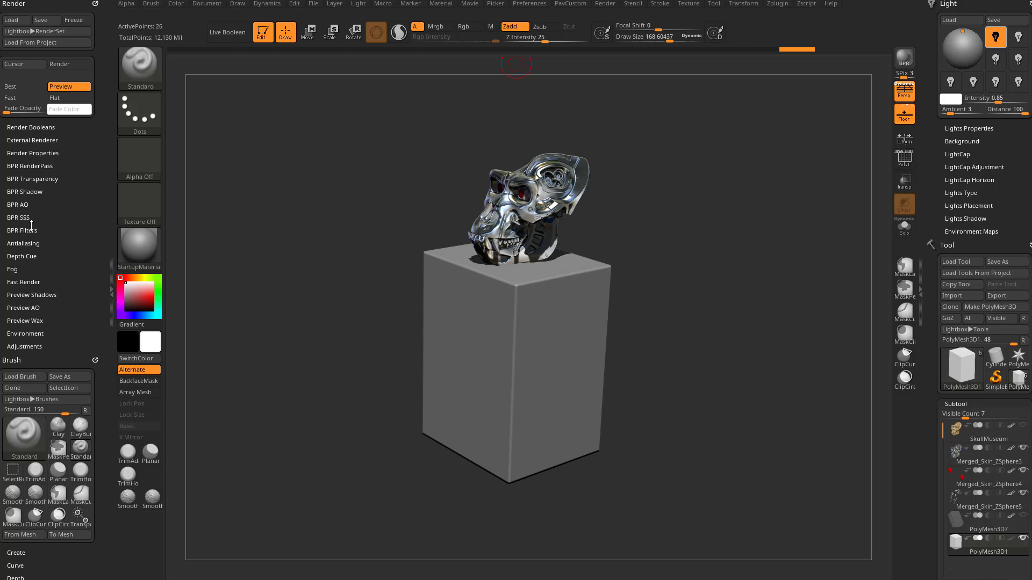
{"action": "left_click", "coordinate": [30, 166]}
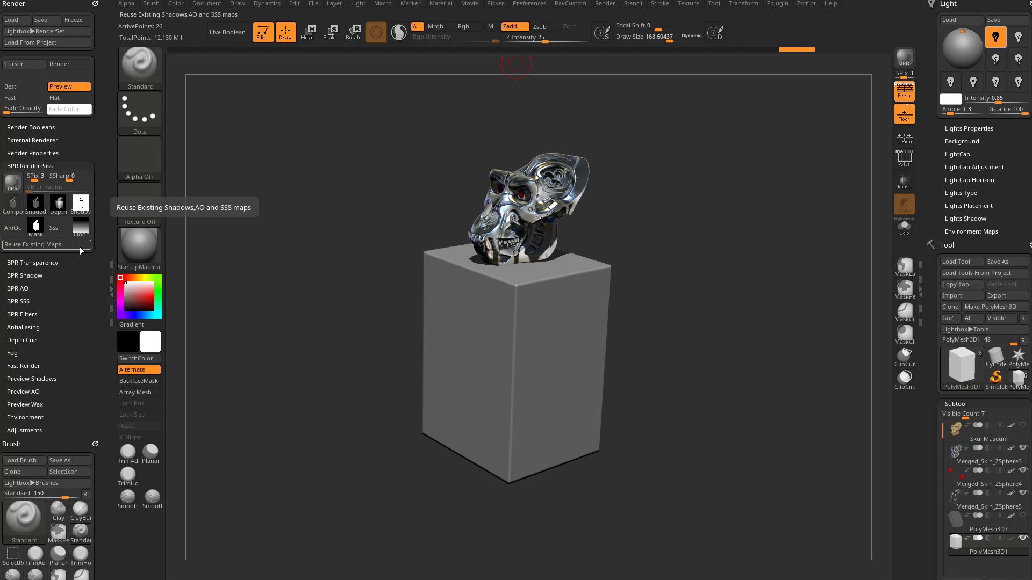
{"action": "key", "text": "shift"}
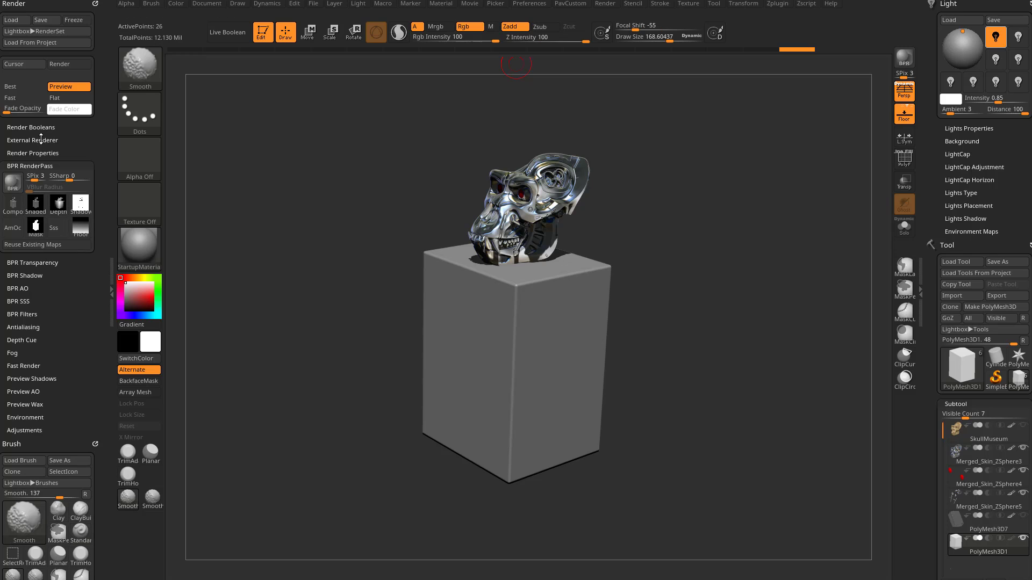
{"action": "left_click", "coordinate": [33, 153]}
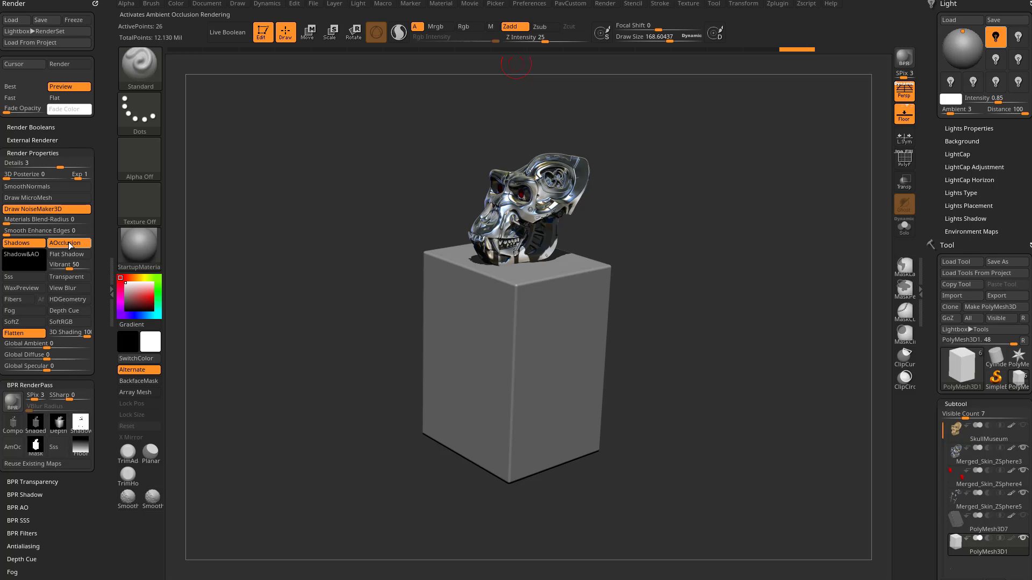
Expand the BPR Shadow and BPR AO settings so both sections are open together.
{"action": "scroll", "coordinate": [93, 212], "scroll_direction": "down", "scroll_amount": 5}
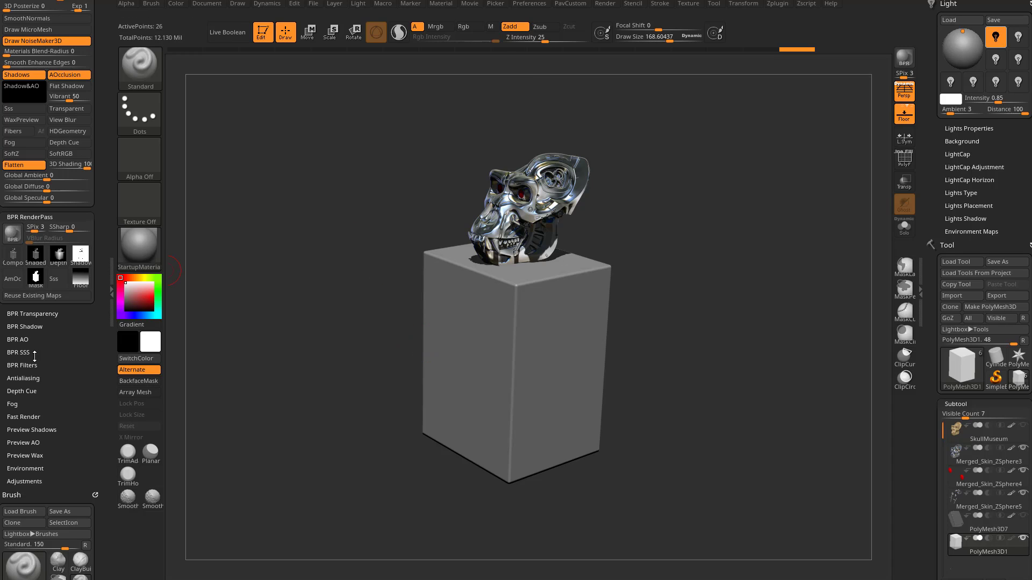
{"action": "key", "text": "shift"}
{"action": "left_click", "coordinate": [20, 339]}
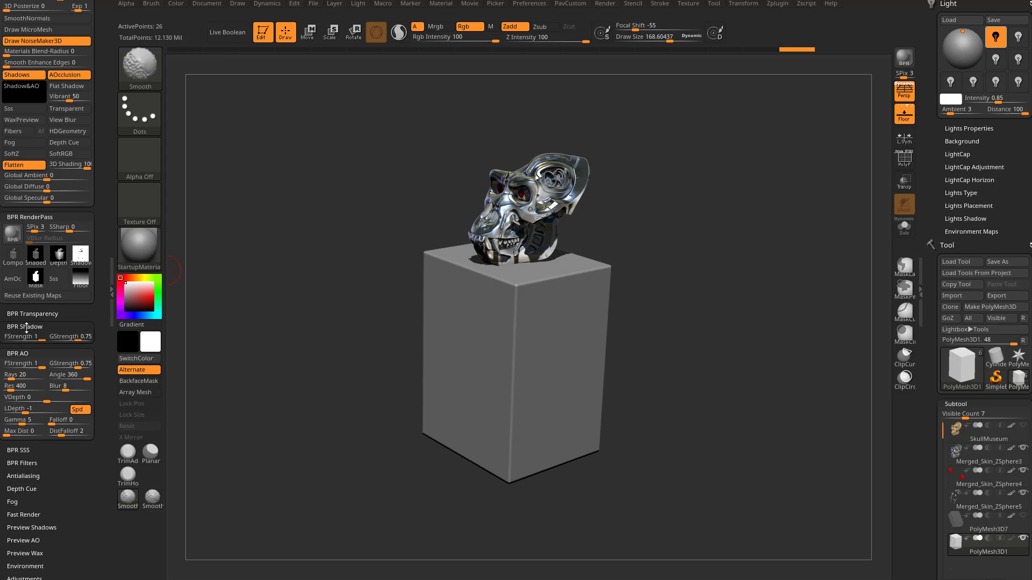
{"action": "left_click", "coordinate": [24, 326]}
{"action": "scroll", "coordinate": [98, 300], "scroll_direction": "down", "scroll_amount": 1}
{"action": "scroll", "coordinate": [97, 300], "scroll_direction": "down", "scroll_amount": 3}
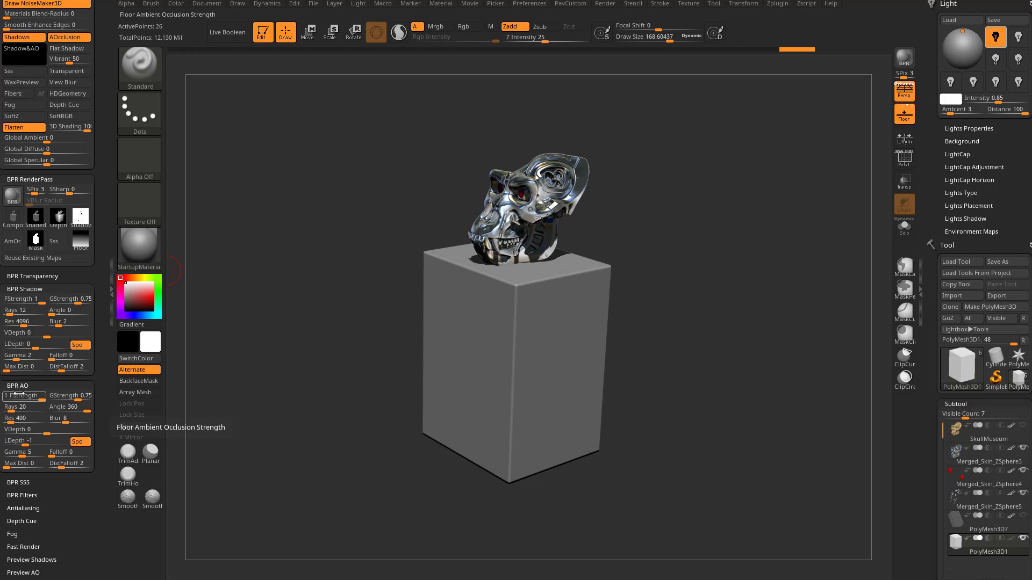
Set the BPR shadow's global and floor strength to 0.5 and its angle to about 8.26, and make a BPR render.
{"action": "left_click", "coordinate": [78, 301]}
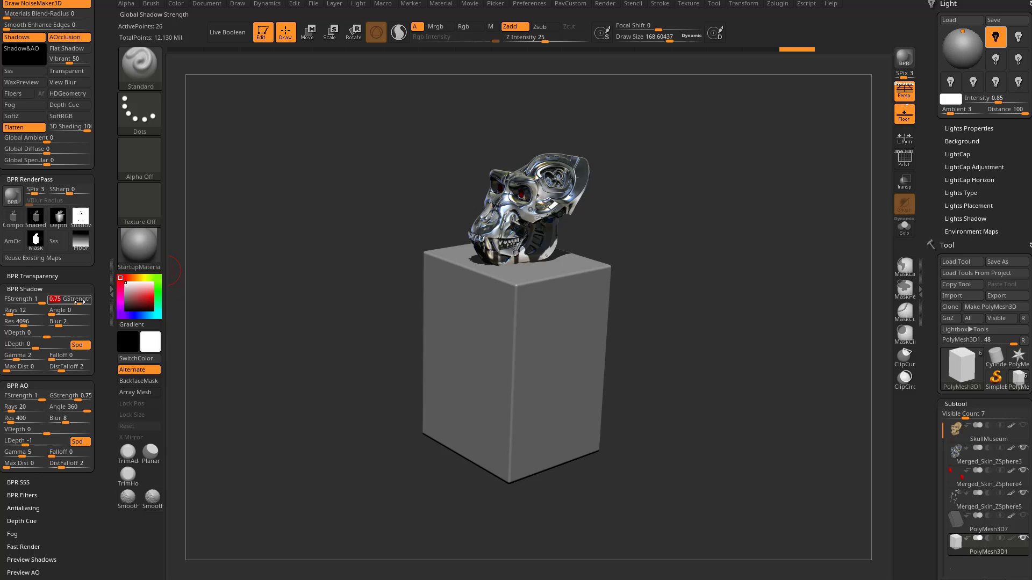
{"action": "type", "text": ".5"}
{"action": "key", "text": "Return"}
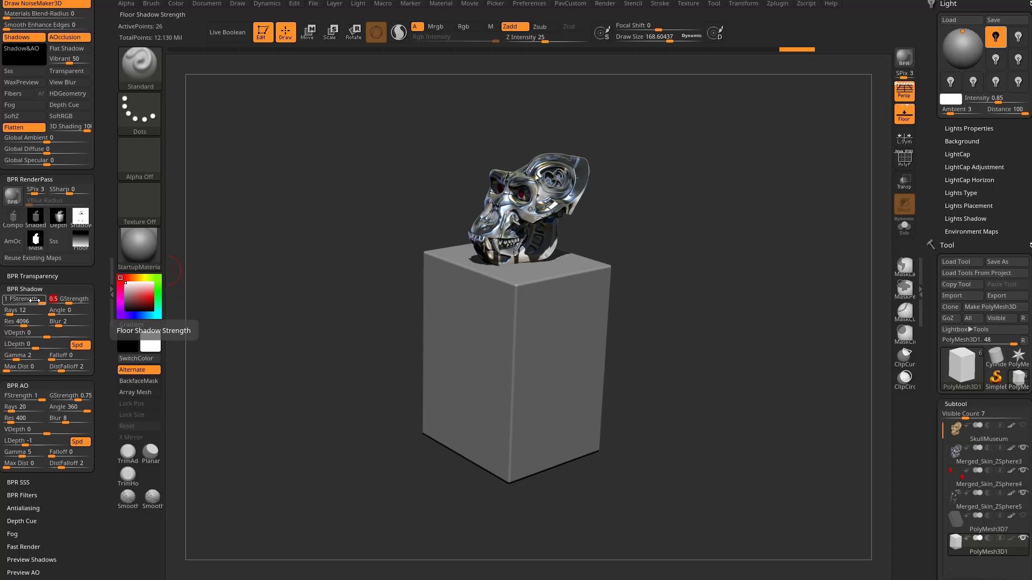
{"action": "left_click", "coordinate": [59, 311]}
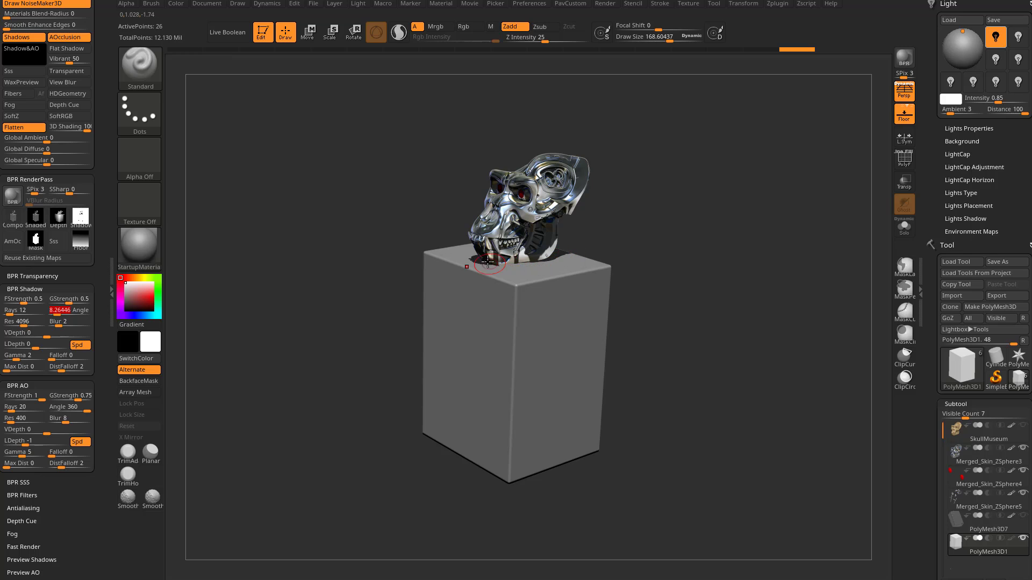
{"action": "key", "text": "Return"}
{"action": "key", "text": "shift+r"}
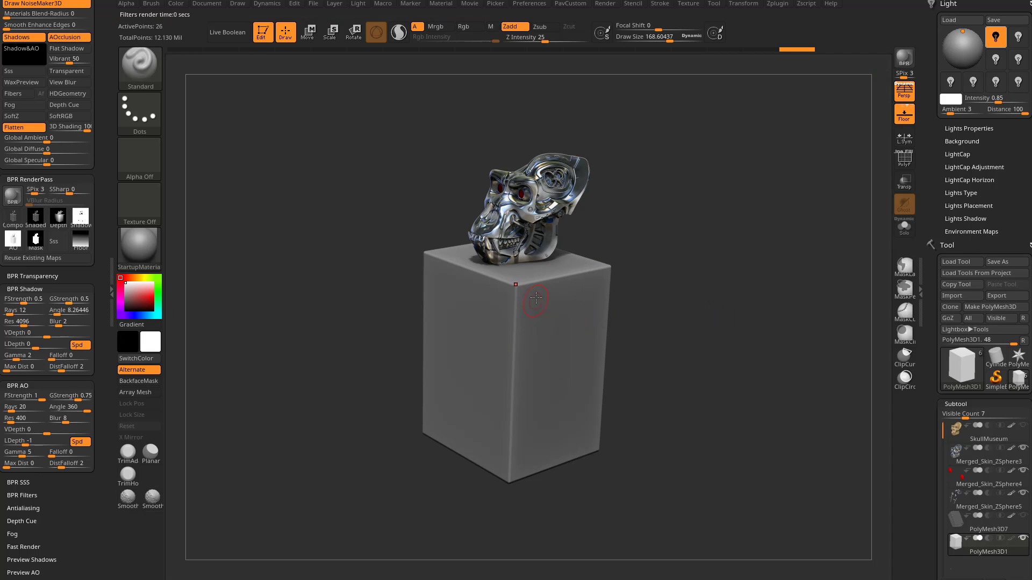
Set the BPR ambient occlusion to blur 0, resolution 1395 and 181 rays, and make a BPR render.
{"action": "mouse_move", "coordinate": [13, 238]}
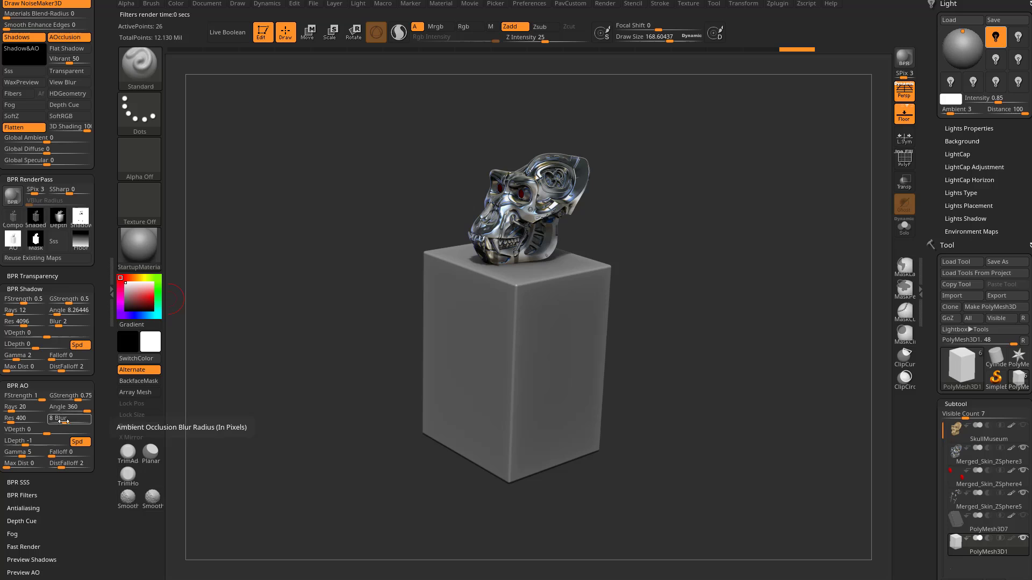
{"action": "left_click_drag", "start_coordinate": [68, 418], "coordinate": [56, 424]}
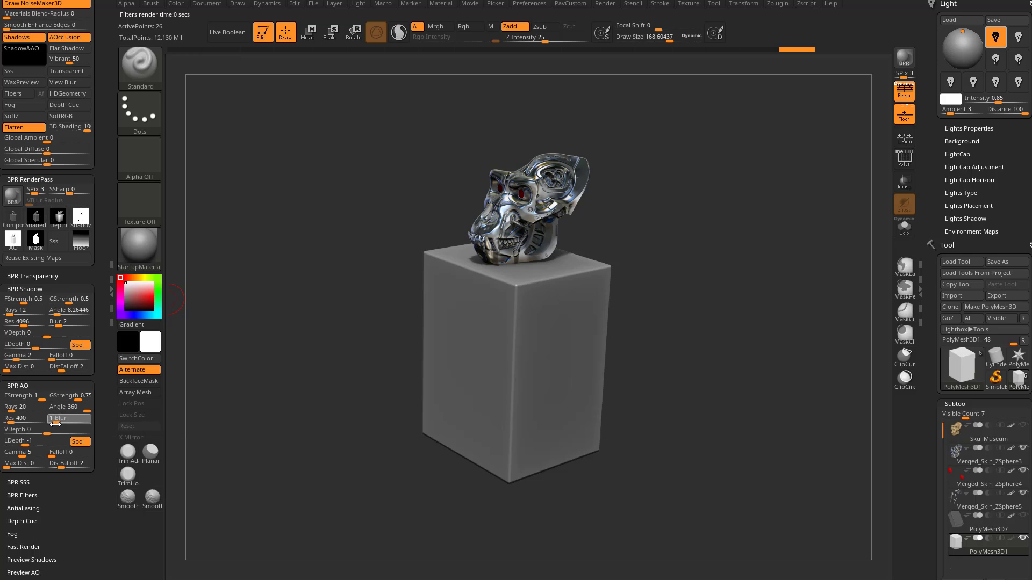
{"action": "left_click", "coordinate": [18, 419]}
{"action": "type", "text": "1395"}
{"action": "left_click", "coordinate": [18, 413]}
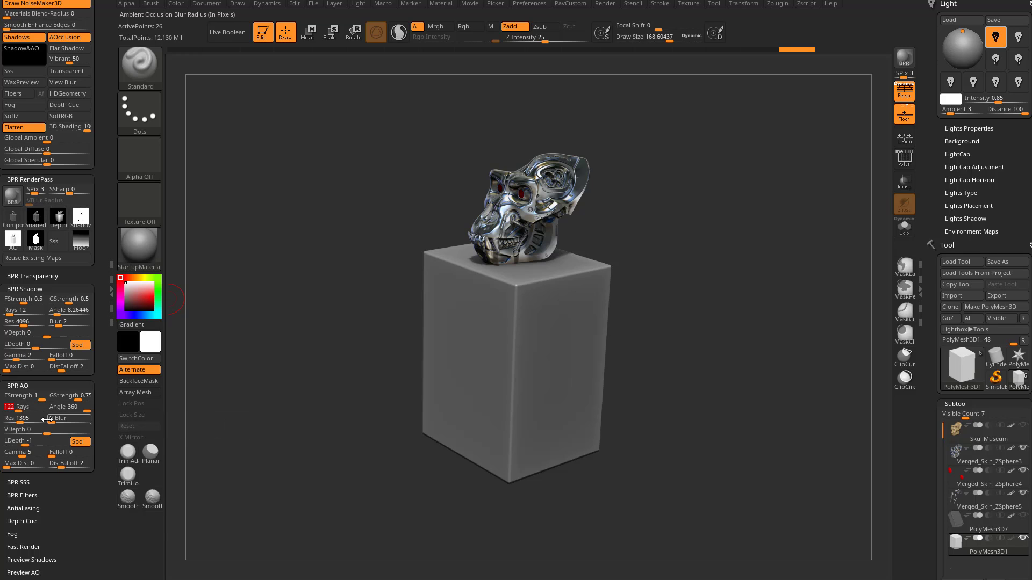
{"action": "left_click", "coordinate": [20, 409]}
{"action": "key", "text": "Return"}
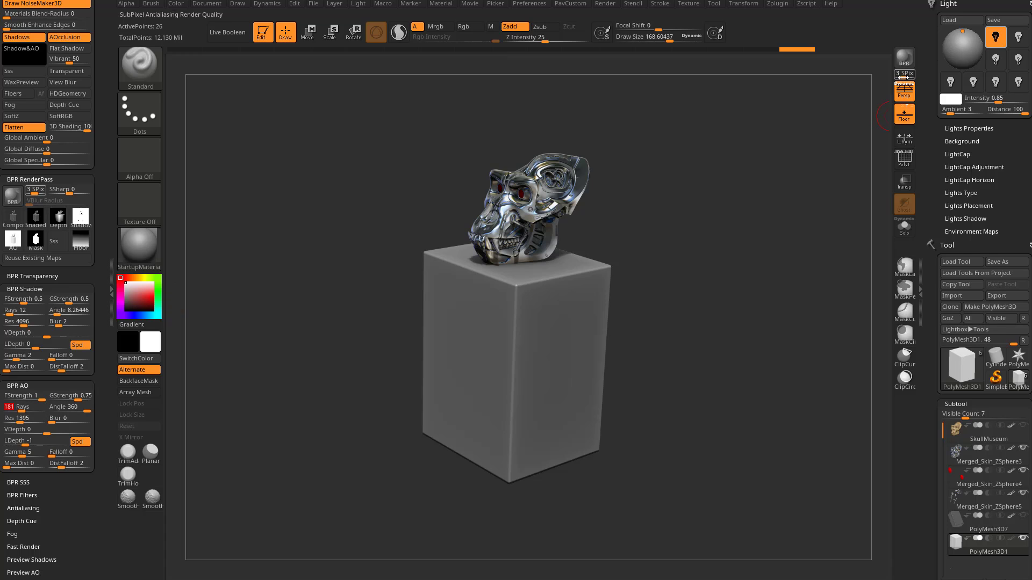
{"action": "key", "text": "shift+r"}
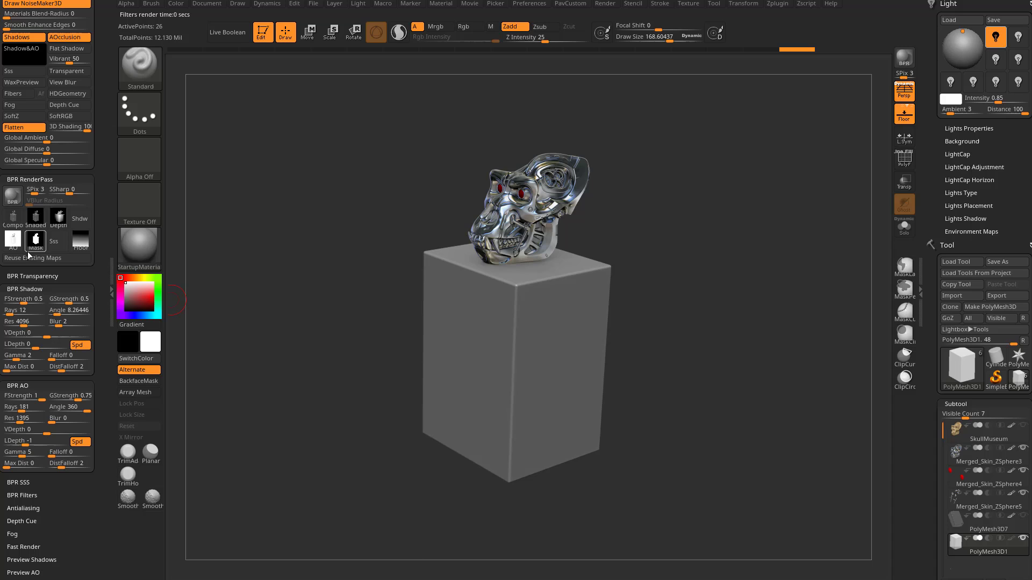
Set the BPR shadow's global and floor strength to 0.76 and make BPR renders from the current and a slightly turned view.
{"action": "mouse_move", "coordinate": [9, 246]}
{"action": "left_click", "coordinate": [79, 300]}
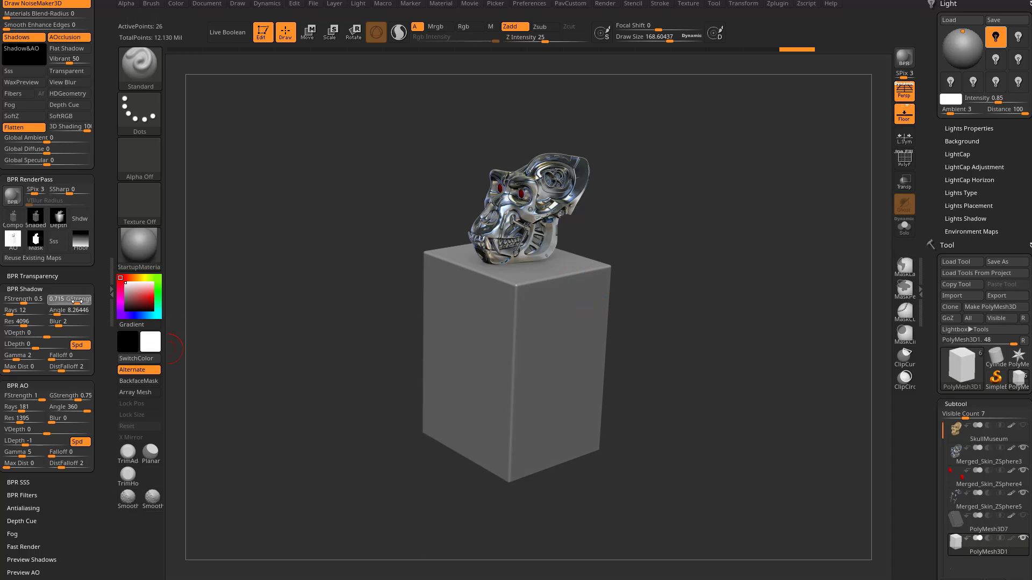
{"action": "left_click", "coordinate": [35, 297]}
{"action": "type", "text": "0.76"}
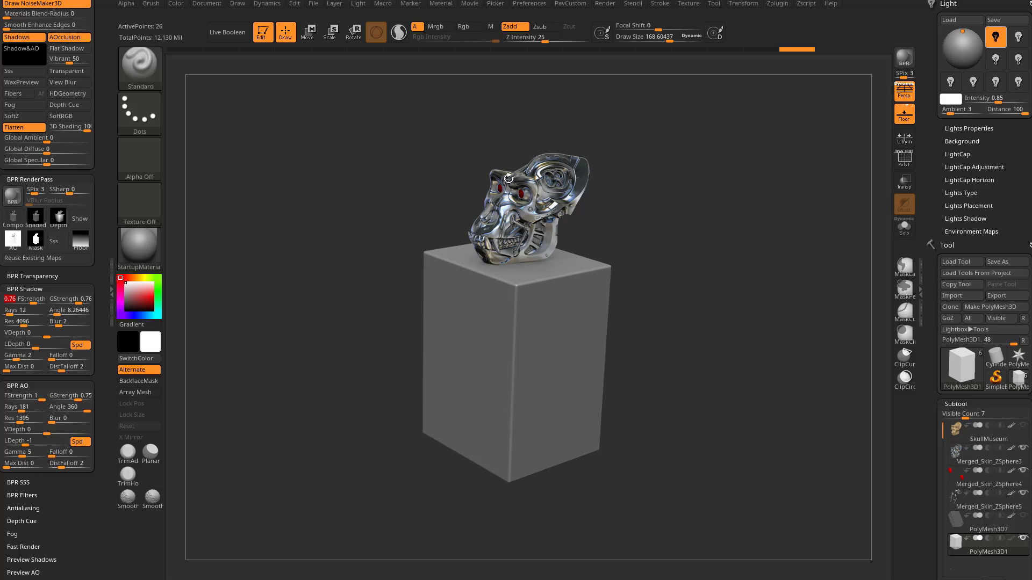
{"action": "key", "text": "Return"}
{"action": "left_click", "coordinate": [903, 64]}
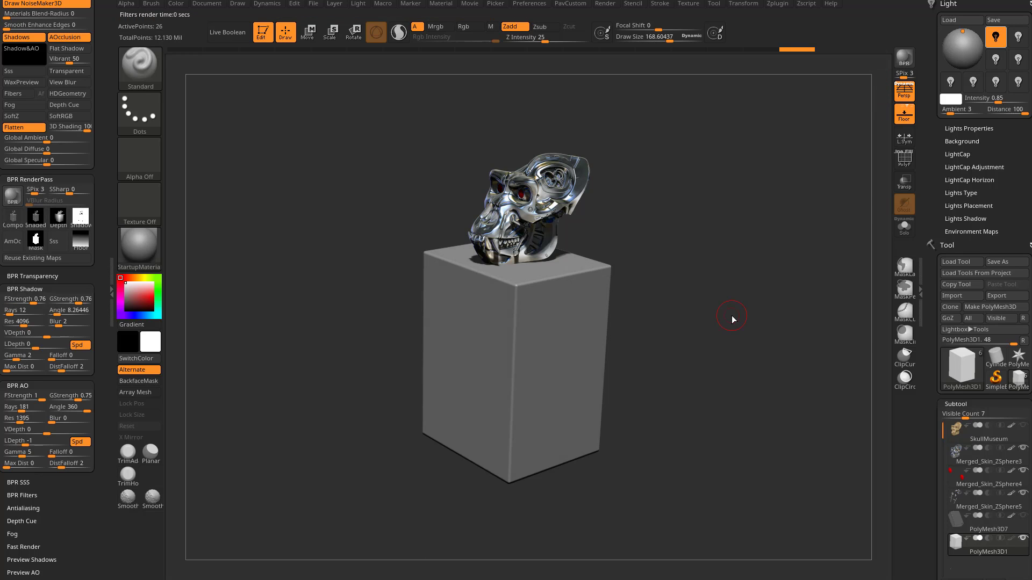
{"action": "left_click_drag", "start_coordinate": [633, 170], "coordinate": [685, 179]}
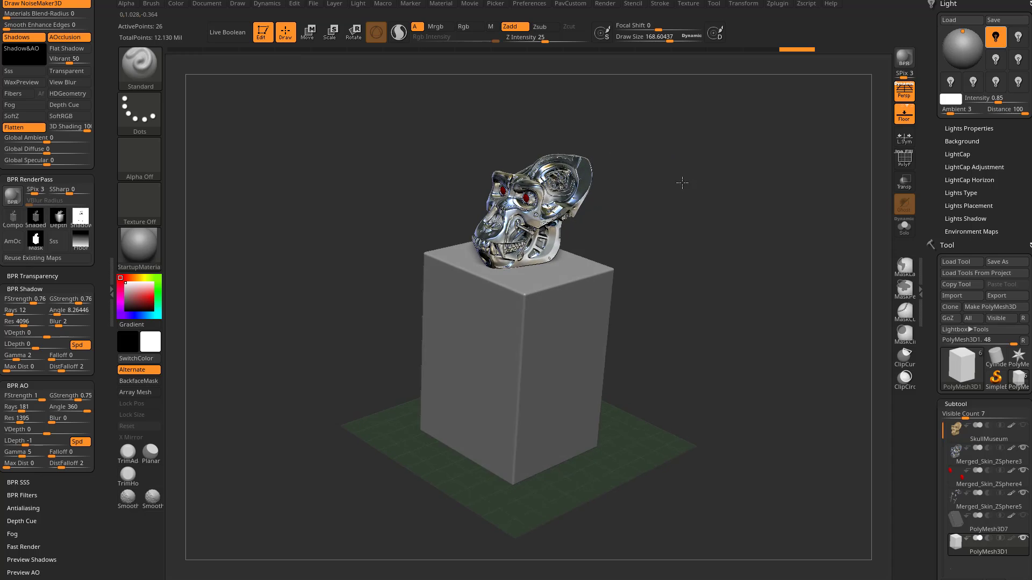
{"action": "key", "text": "shift+r"}
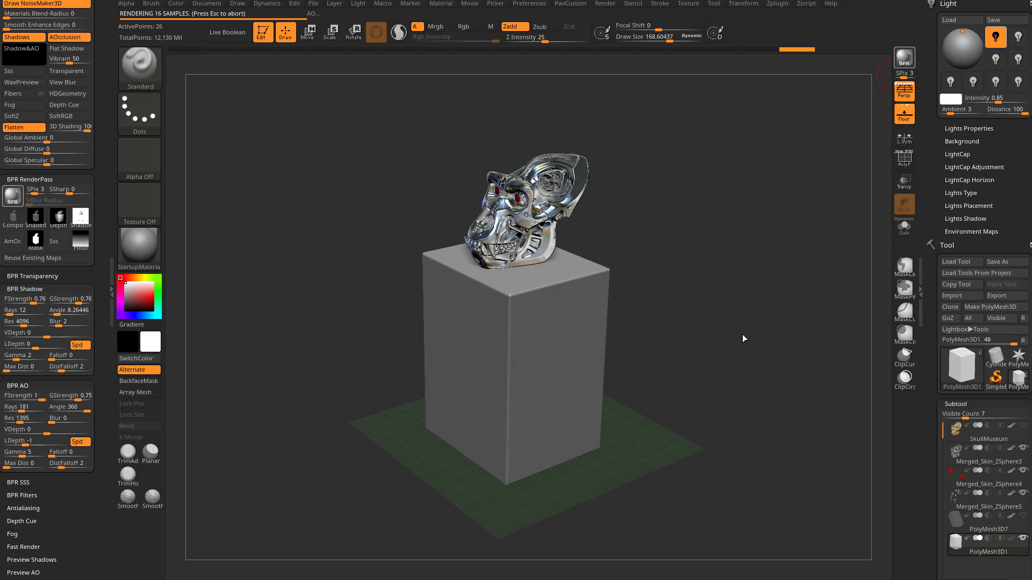
Expand the BPR Filters settings below the ambient occlusion settings.
{"action": "mouse_move", "coordinate": [69, 504]}
{"action": "left_mouse_down"}
{"action": "mouse_move", "coordinate": [68, 433]}
{"action": "mouse_move", "coordinate": [58, 513]}
{"action": "mouse_move", "coordinate": [60, 472]}
{"action": "mouse_move", "coordinate": [22, 379]}
{"action": "left_mouse_up"}
{"action": "key", "text": "shift"}
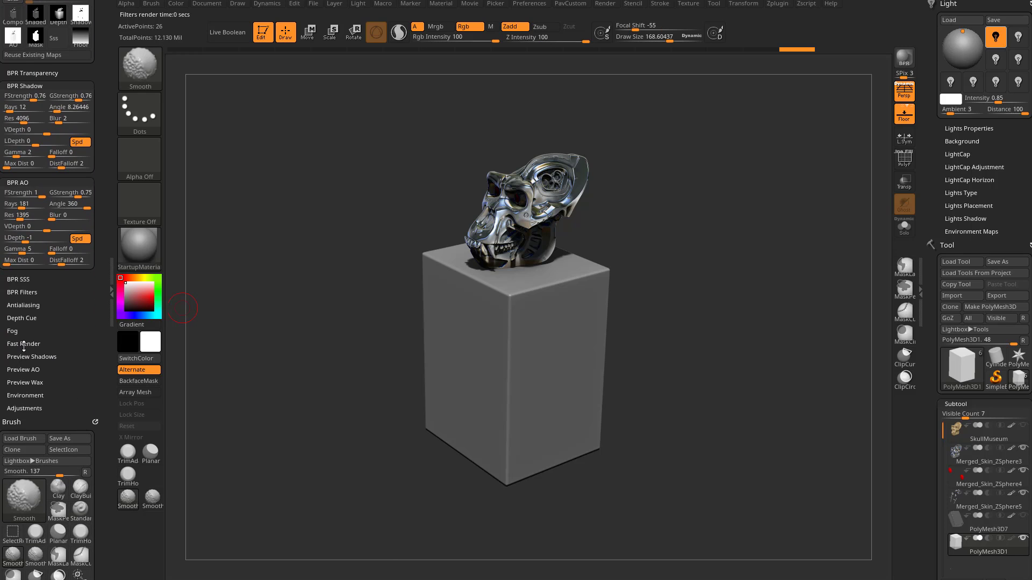
{"action": "left_click", "coordinate": [21, 293]}
{"action": "left_click_drag", "start_coordinate": [101, 376], "coordinate": [93, 340]}
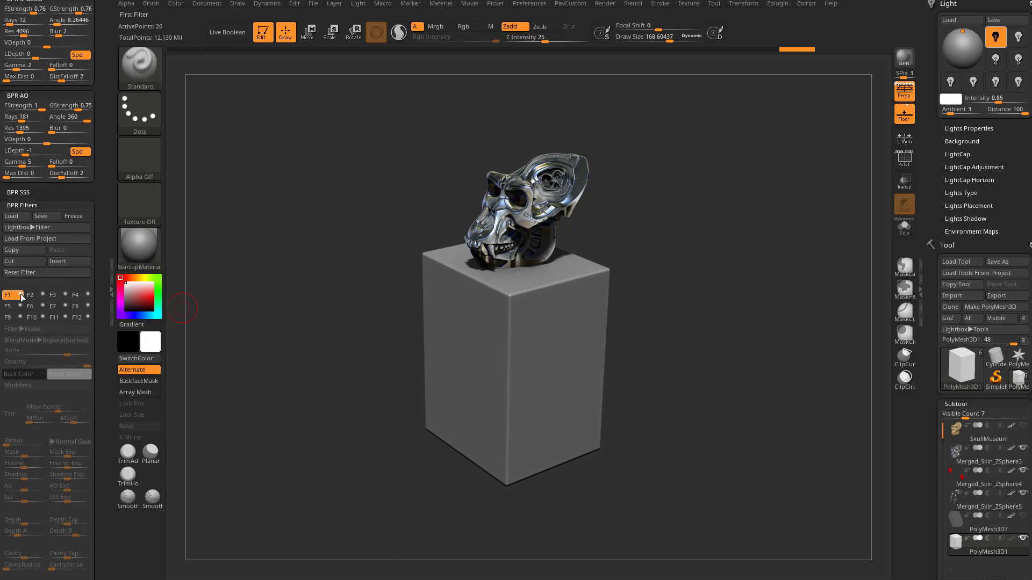
Switch to the browser, find the BPR filter videos in the ZBrush 2019 What's New post on ArtStation, and return to ZBrush.
{"action": "left_click", "coordinate": [504, 579]}
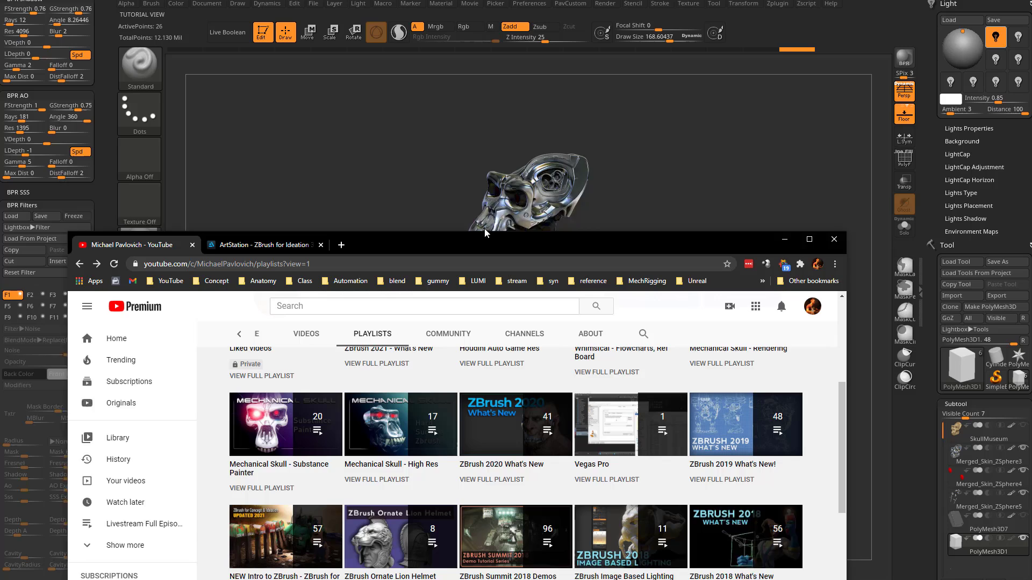
{"action": "left_click", "coordinate": [250, 135]}
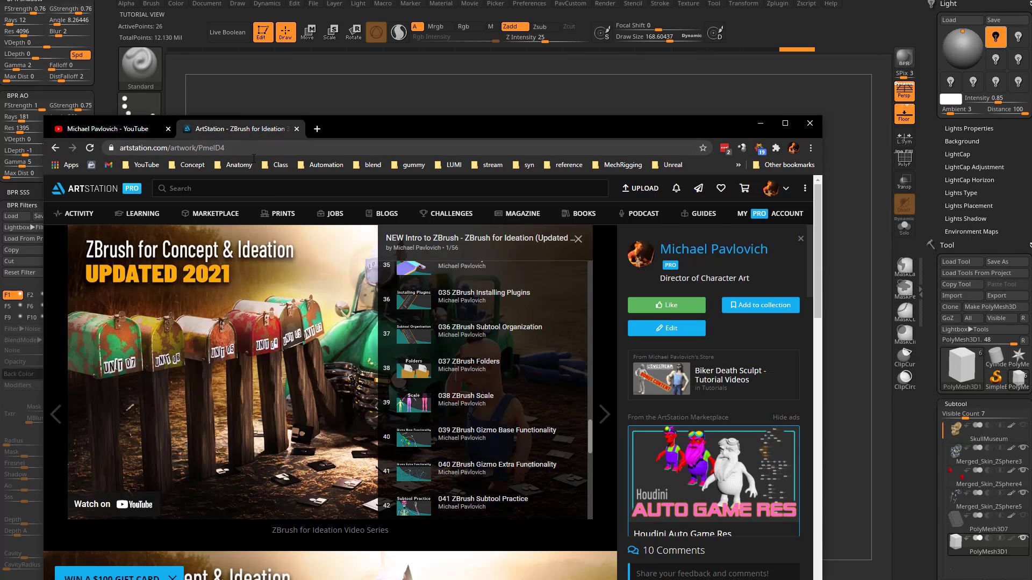
{"action": "key", "text": "alt+Left"}
{"action": "scroll", "coordinate": [250, 401], "scroll_direction": "down", "scroll_amount": 2}
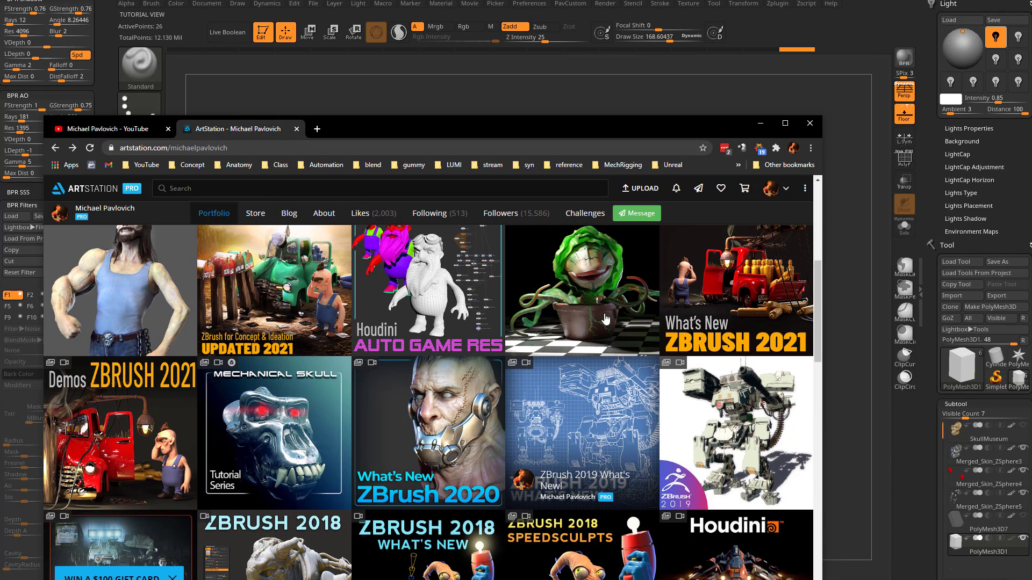
{"action": "left_click", "coordinate": [583, 407]}
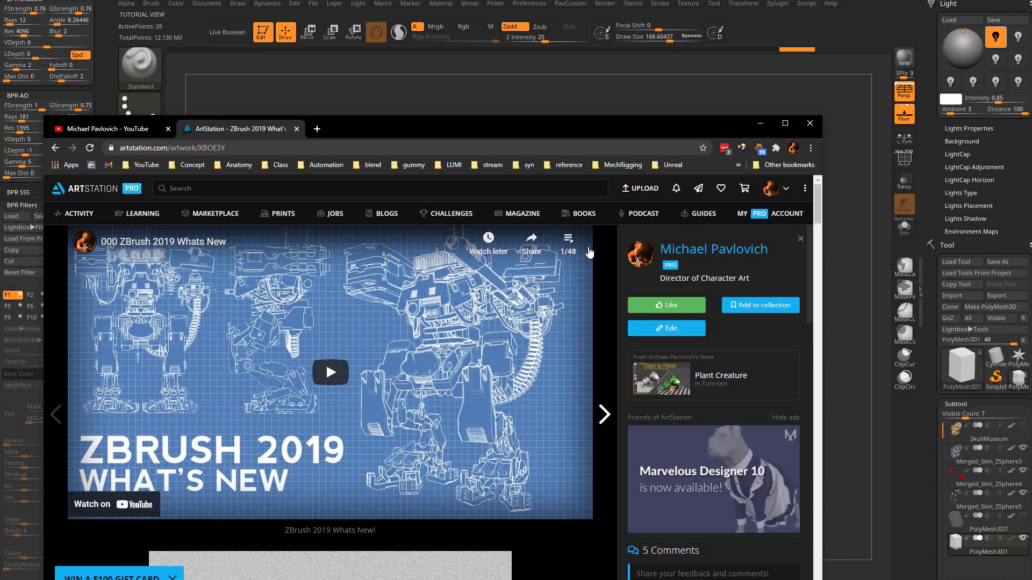
{"action": "left_click", "coordinate": [568, 245]}
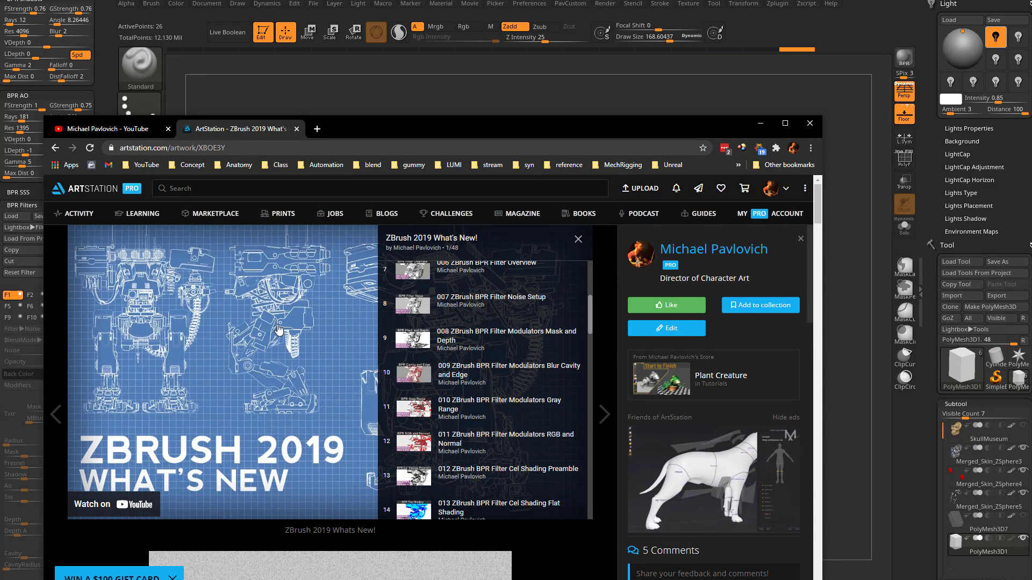
{"action": "left_click", "coordinate": [577, 239]}
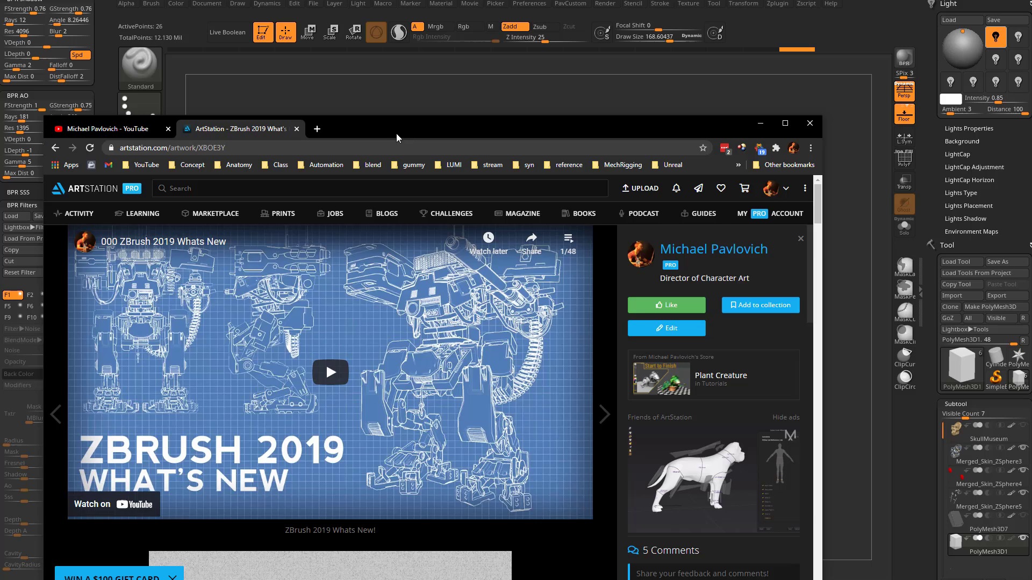
{"action": "left_click_drag", "start_coordinate": [395, 134], "coordinate": [430, 579]}
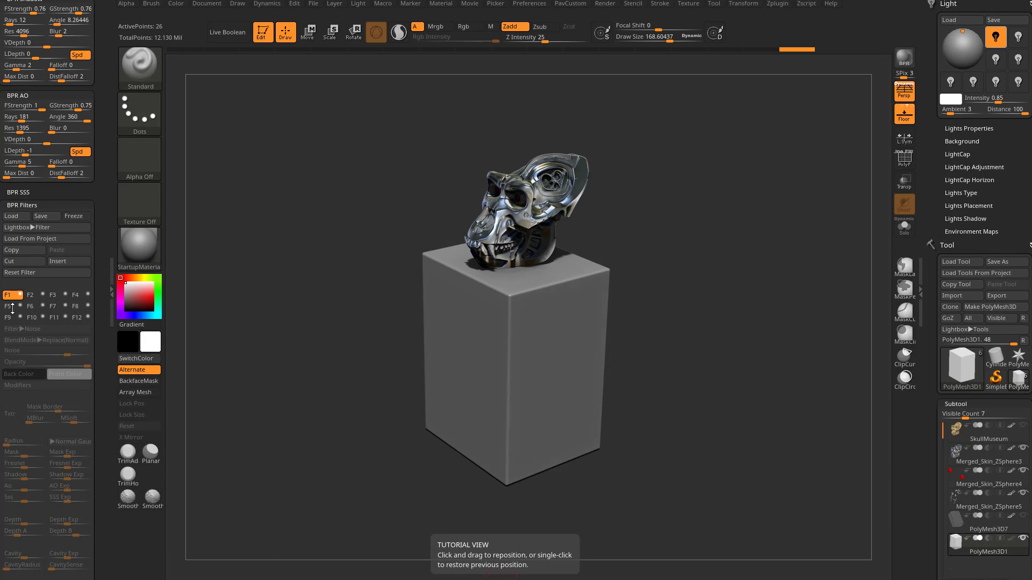
Turn on the first BPR filter as a Noise filter with a noise strength of 49.
{"action": "left_click", "coordinate": [20, 295]}
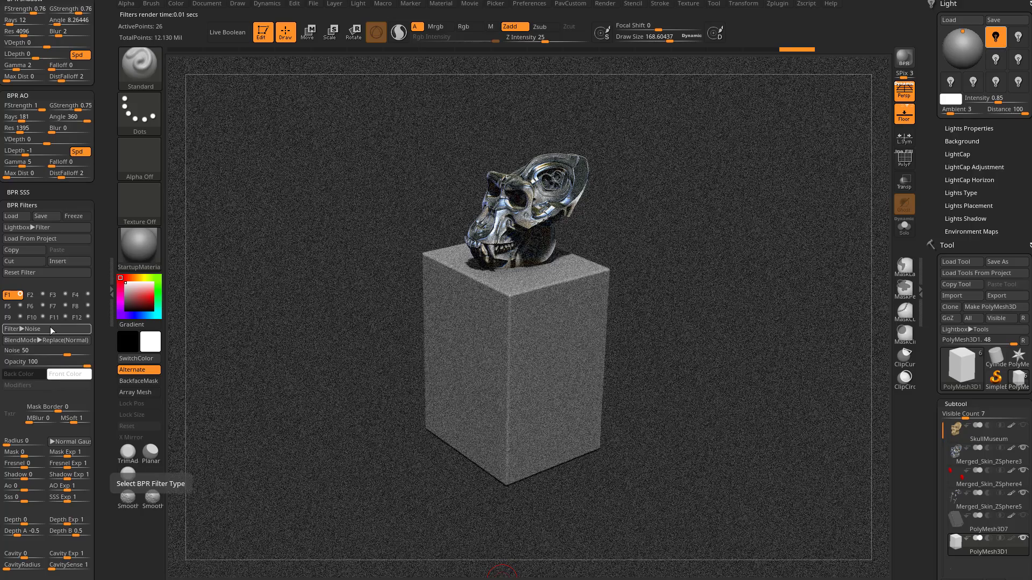
{"action": "mouse_move", "coordinate": [70, 355]}
{"action": "left_mouse_down"}
{"action": "mouse_move", "coordinate": [82, 353]}
{"action": "mouse_move", "coordinate": [66, 354]}
{"action": "left_mouse_up"}
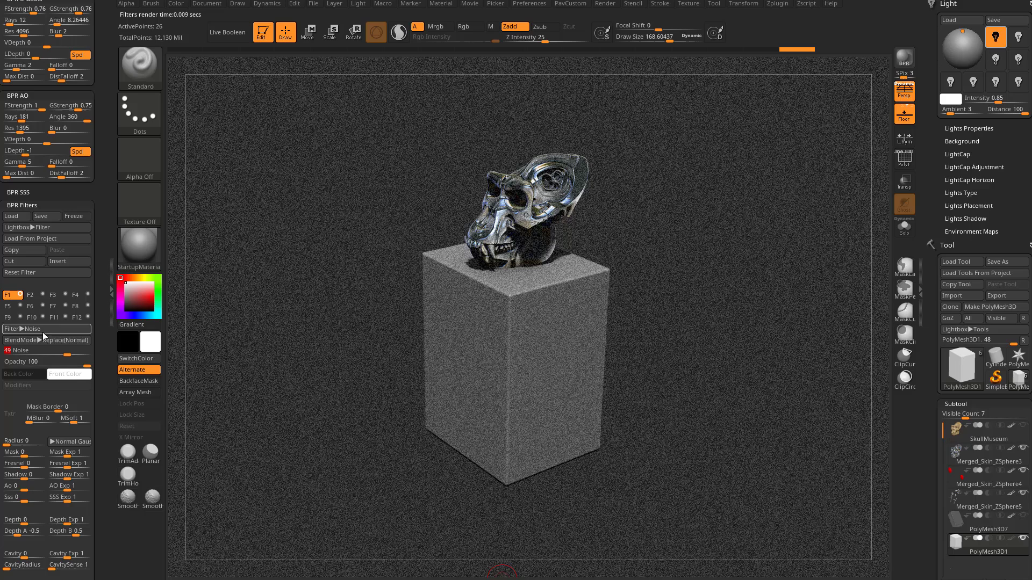
Try the Multiply blend mode on the Noise filter and restore Replace(Normal).
{"action": "left_click", "coordinate": [40, 340]}
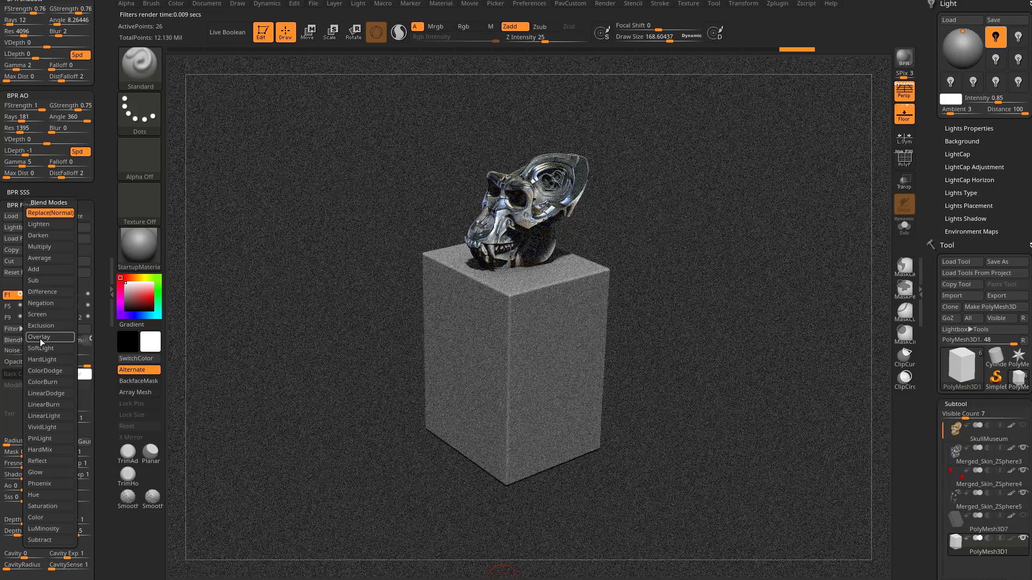
{"action": "left_click", "coordinate": [58, 246]}
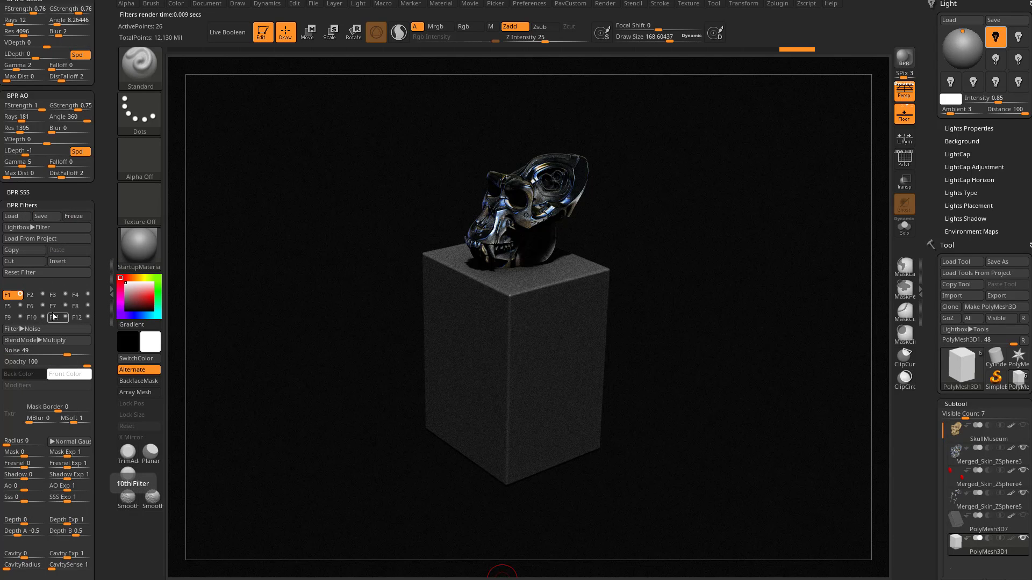
{"action": "left_click", "coordinate": [35, 339]}
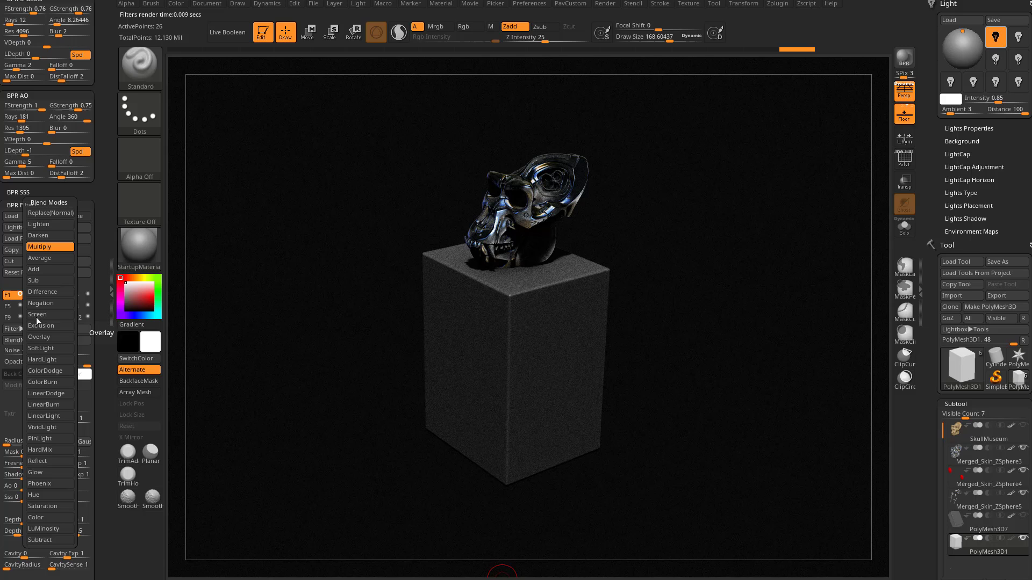
{"action": "left_click", "coordinate": [51, 213]}
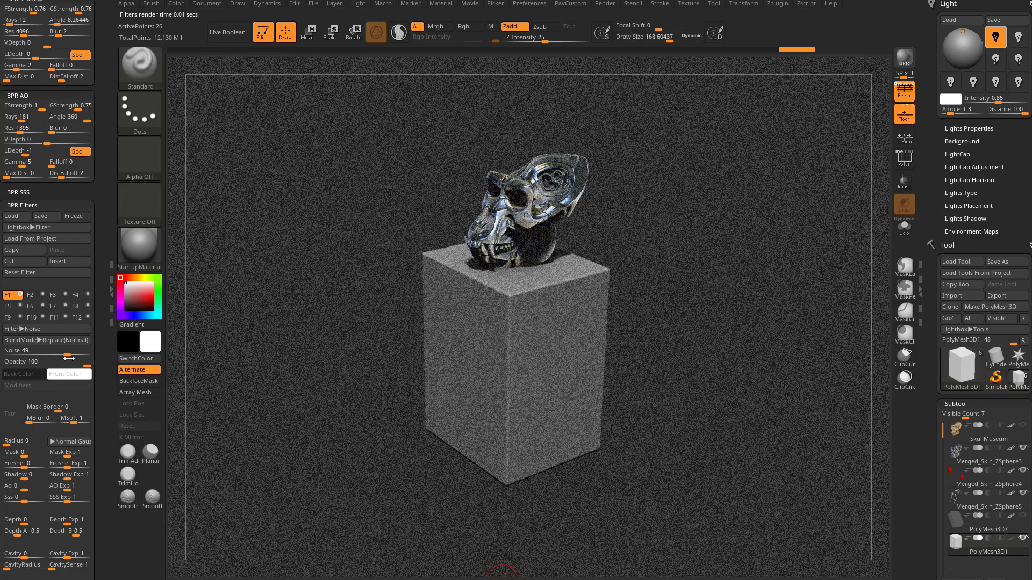
Change the first BPR filter's type to Radial Overlay.
{"action": "left_click", "coordinate": [42, 330]}
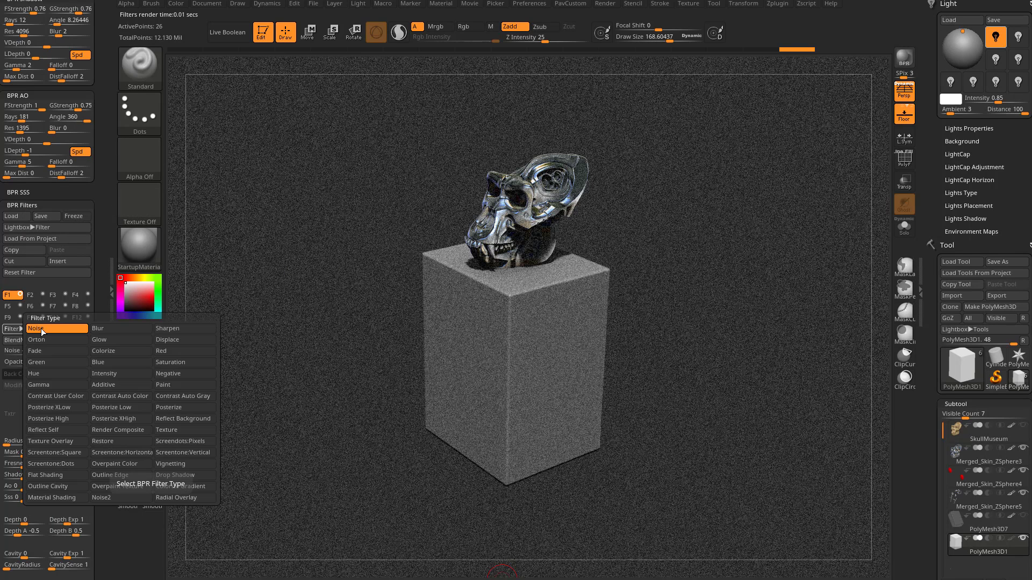
{"action": "left_click", "coordinate": [173, 498]}
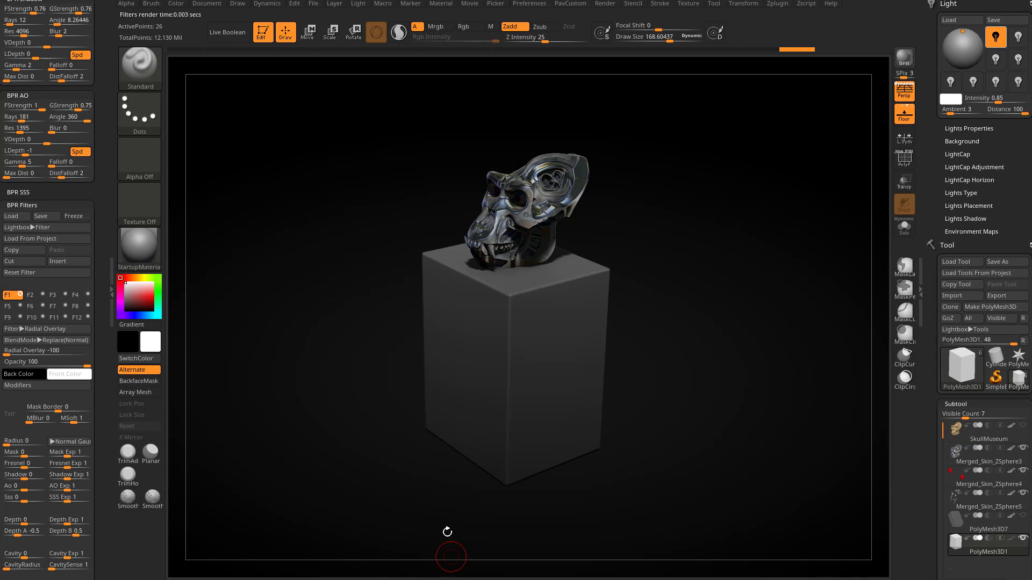
{"action": "scroll", "coordinate": [94, 333], "scroll_direction": "down", "scroll_amount": 5}
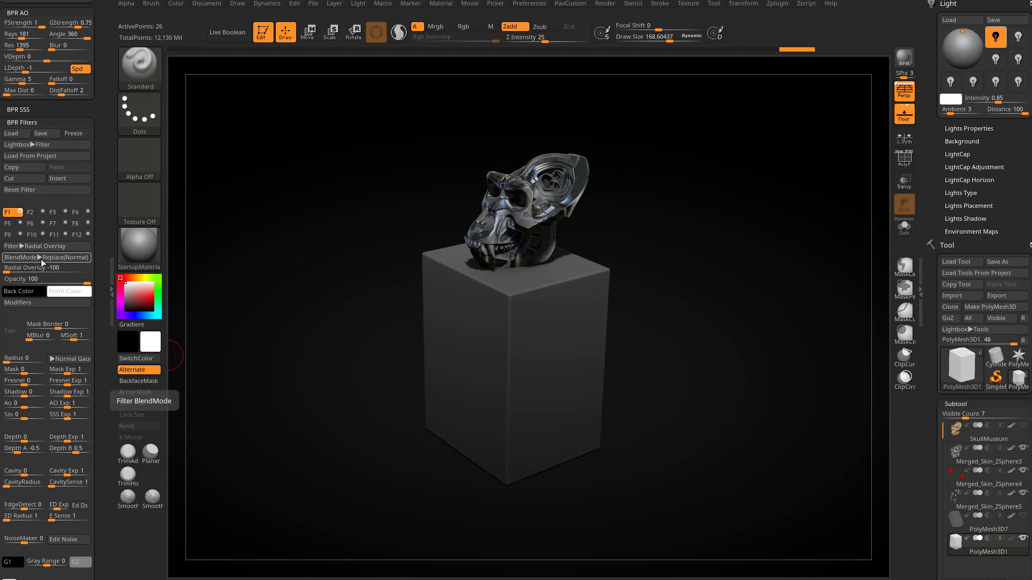
Set the Radial Overlay filter's modifiers to an up-down position of -0.47058, a radius of 0.61205 and a falloff of 9.72114.
{"action": "left_click", "coordinate": [31, 305]}
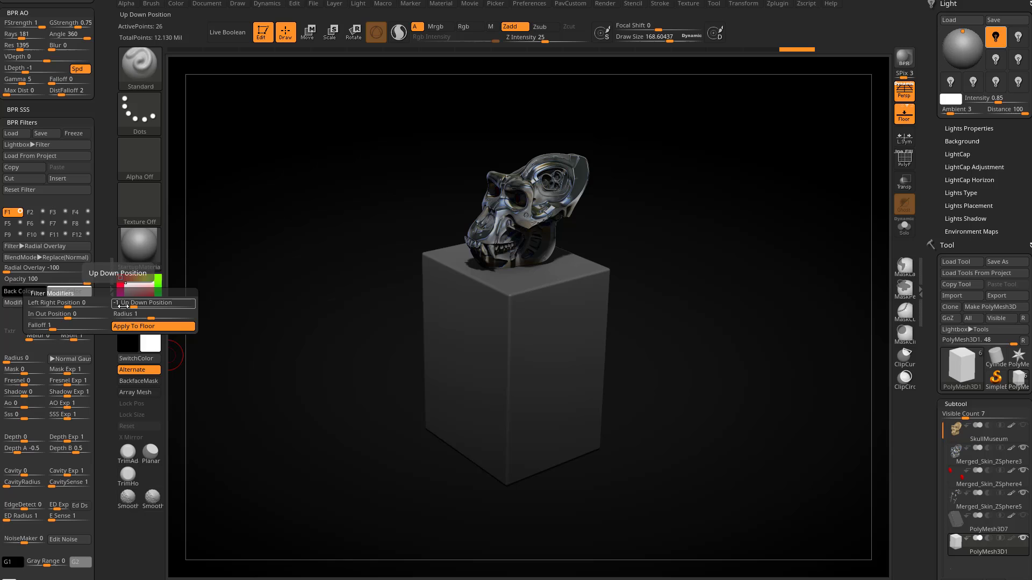
{"action": "left_click_drag", "start_coordinate": [135, 305], "coordinate": [142, 306]}
{"action": "mouse_move", "coordinate": [140, 306]}
{"action": "left_mouse_down"}
{"action": "mouse_move", "coordinate": [128, 307]}
{"action": "mouse_move", "coordinate": [152, 318]}
{"action": "mouse_move", "coordinate": [134, 318]}
{"action": "left_mouse_up"}
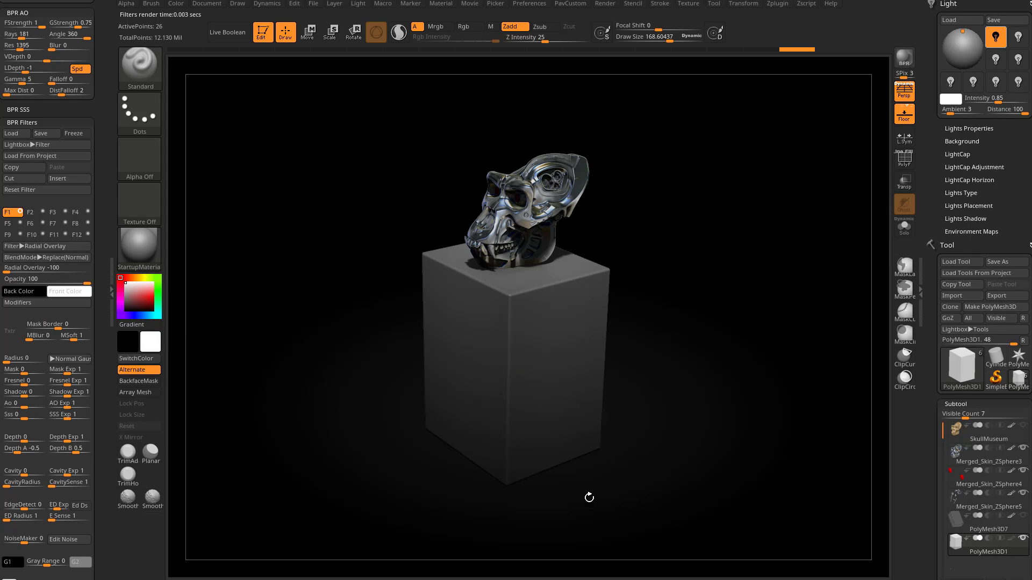
{"action": "left_click", "coordinate": [17, 303]}
{"action": "left_click_drag", "start_coordinate": [51, 329], "coordinate": [104, 334]}
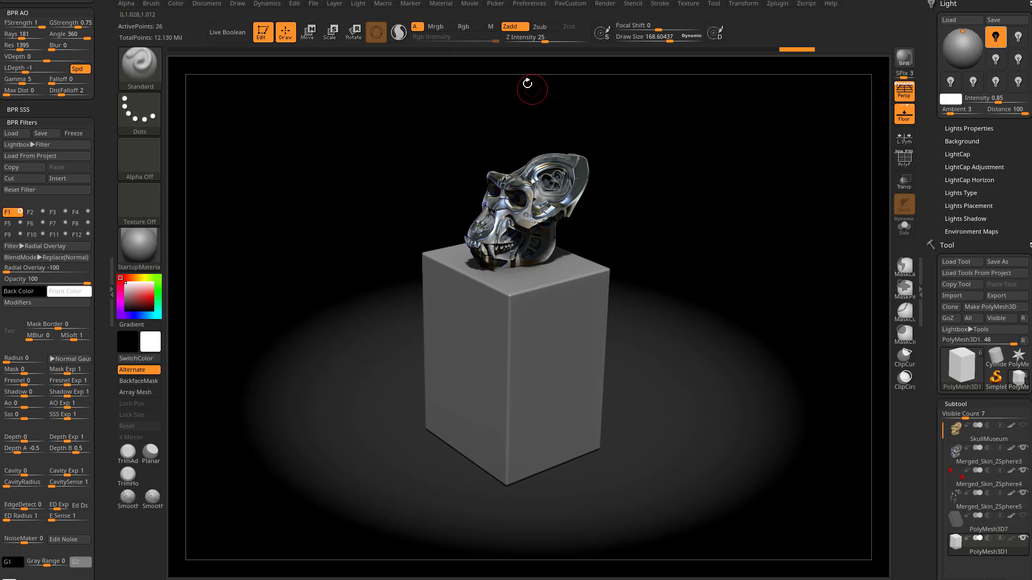
Try shifting the Radial Overlay's left-right and in-out positions, and restore both to 0.
{"action": "left_click", "coordinate": [17, 302]}
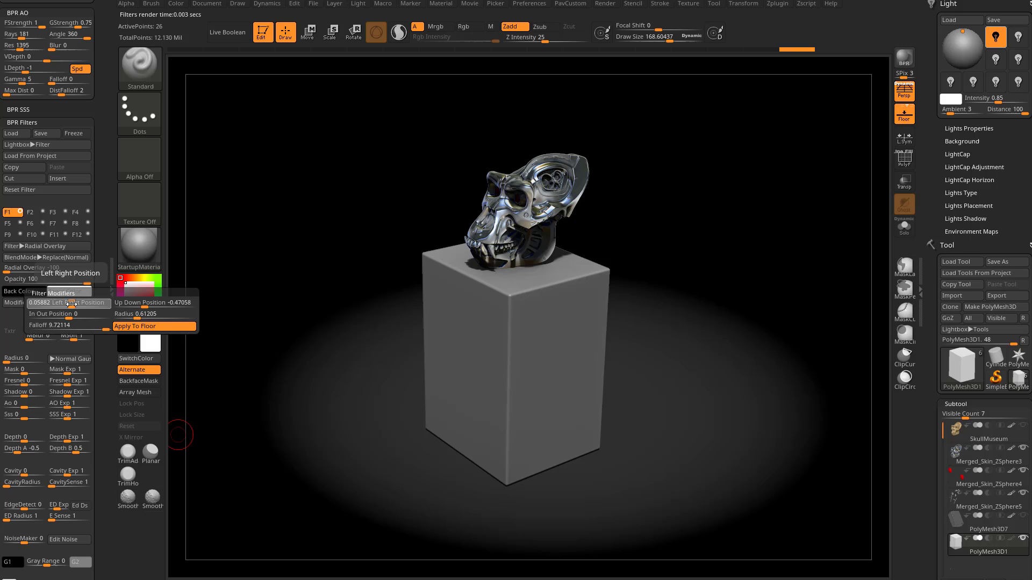
{"action": "left_click", "coordinate": [70, 305]}
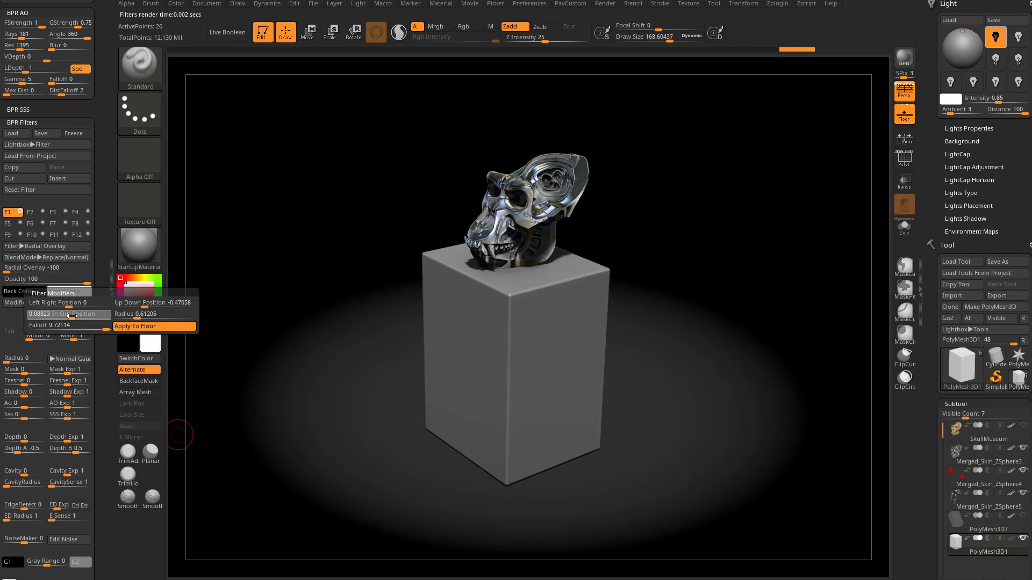
{"action": "left_click_drag", "start_coordinate": [73, 316], "coordinate": [67, 316]}
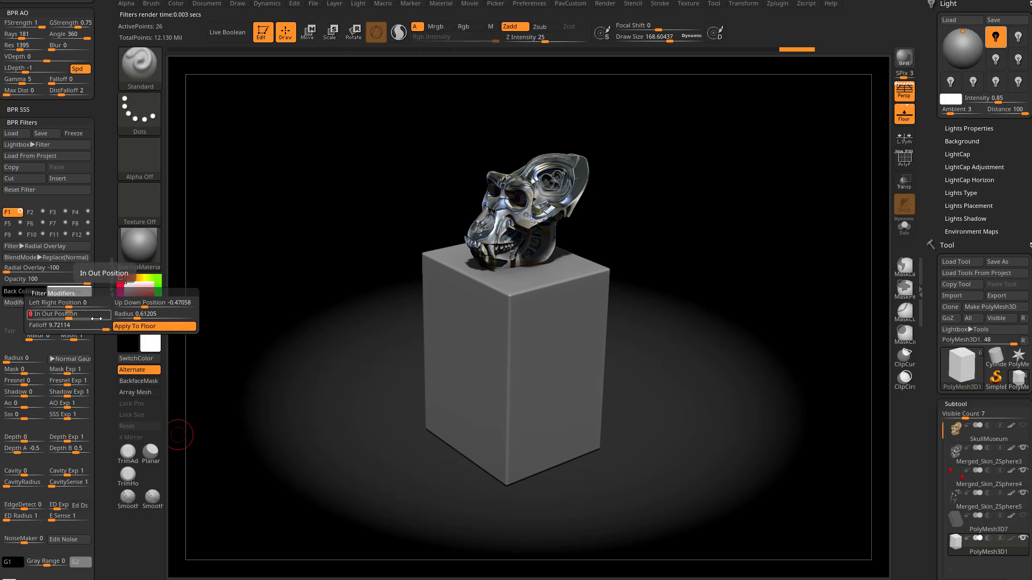
{"action": "left_click", "coordinate": [79, 327]}
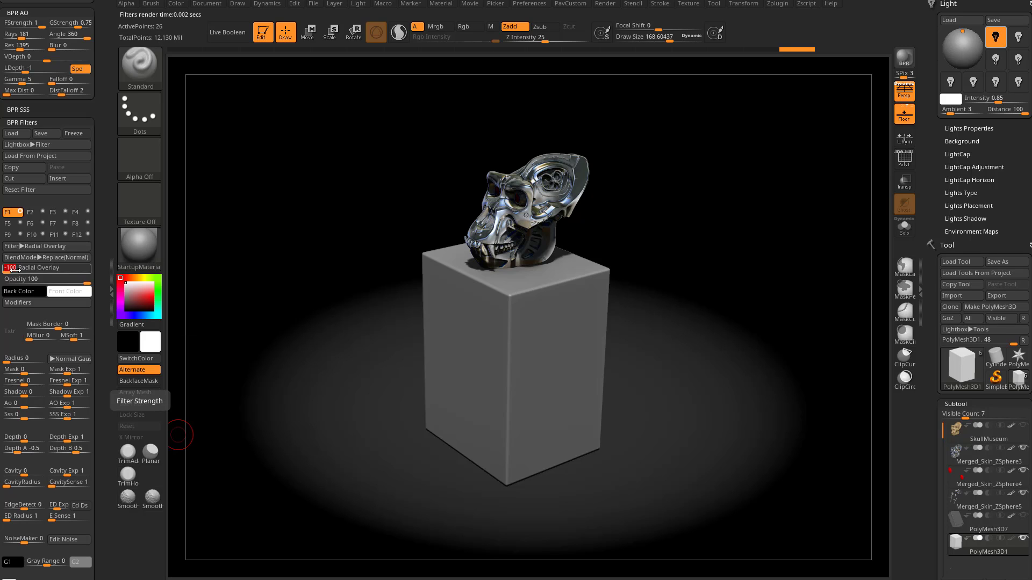
Try Radial Overlay strengths such as 100 and 43, and restore the strength to -100.
{"action": "mouse_move", "coordinate": [12, 269]}
{"action": "left_mouse_down"}
{"action": "mouse_move", "coordinate": [29, 269]}
{"action": "mouse_move", "coordinate": [4, 268]}
{"action": "left_mouse_up"}
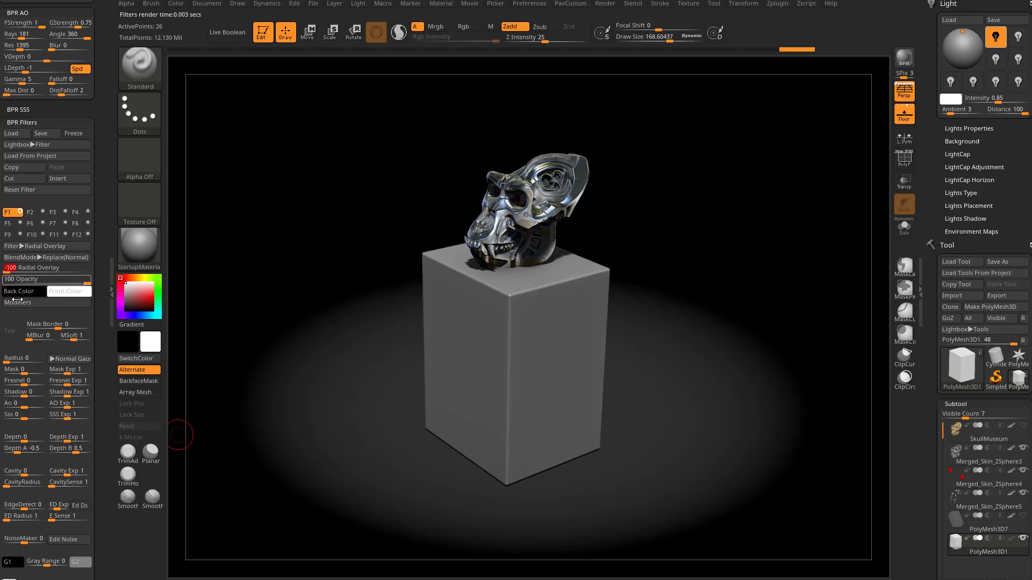
{"action": "left_click_drag", "start_coordinate": [11, 268], "coordinate": [91, 267]}
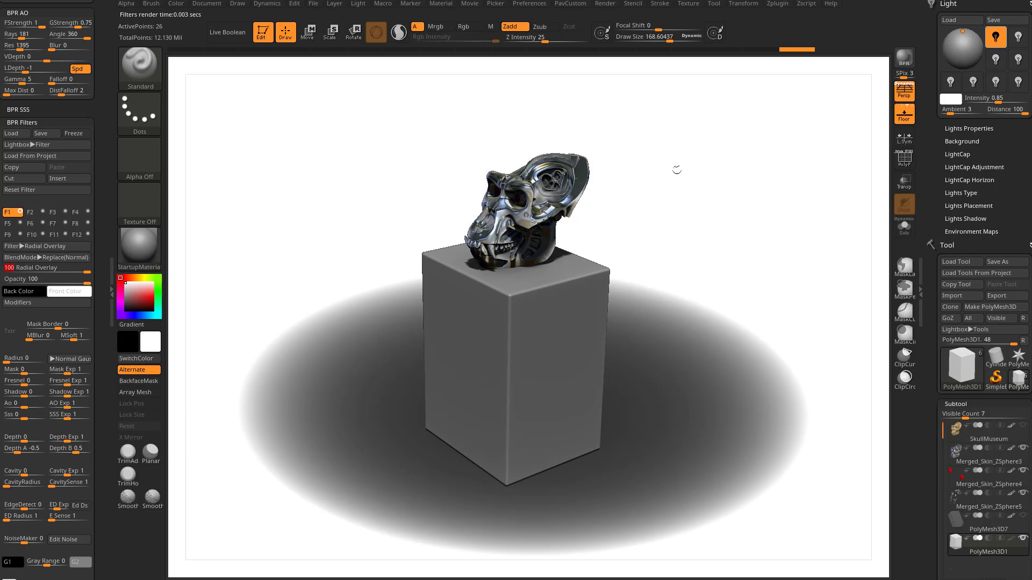
{"action": "mouse_move", "coordinate": [65, 268]}
{"action": "left_mouse_down"}
{"action": "mouse_move", "coordinate": [4, 270]}
{"action": "mouse_move", "coordinate": [48, 265]}
{"action": "left_mouse_up"}
{"action": "left_click", "coordinate": [58, 266]}
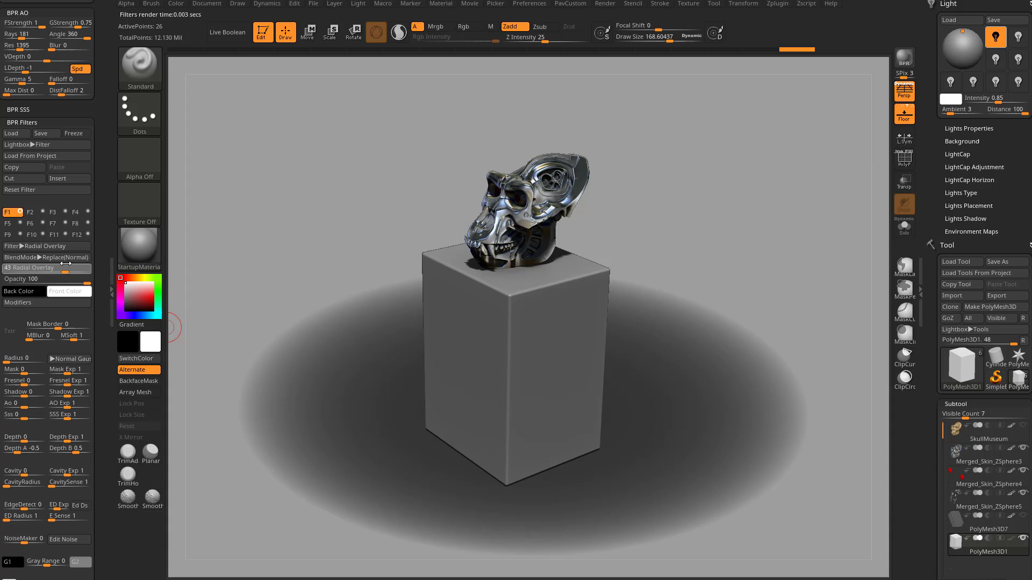
{"action": "left_click", "coordinate": [70, 267]}
{"action": "left_click", "coordinate": [79, 267]}
{"action": "left_click", "coordinate": [4, 267]}
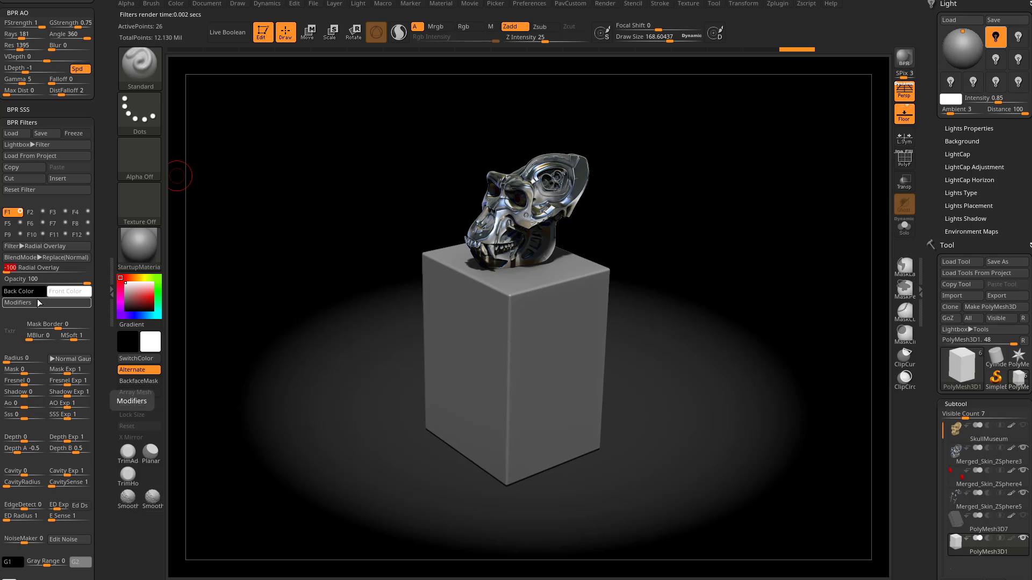
Toggle the first BPR filter off and on to compare the render with and without the radial overlay.
{"action": "left_click", "coordinate": [22, 213]}
{"action": "left_click", "coordinate": [22, 213]}
{"action": "left_click", "coordinate": [22, 213]}
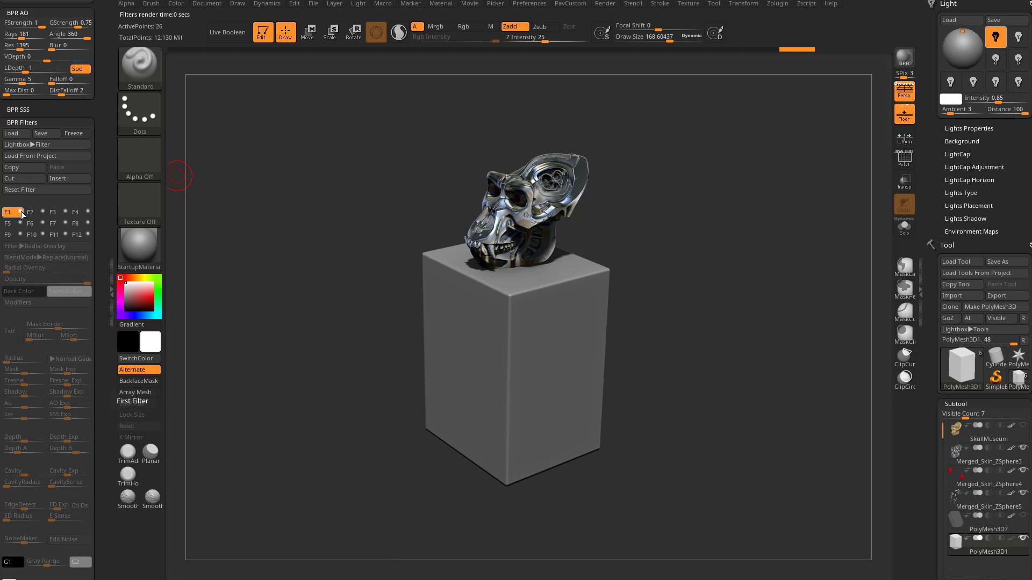
{"action": "left_click", "coordinate": [21, 213]}
Turn on the second BPR filter and change its type to Contrast User Color.
{"action": "left_click", "coordinate": [41, 214]}
{"action": "left_click", "coordinate": [43, 212]}
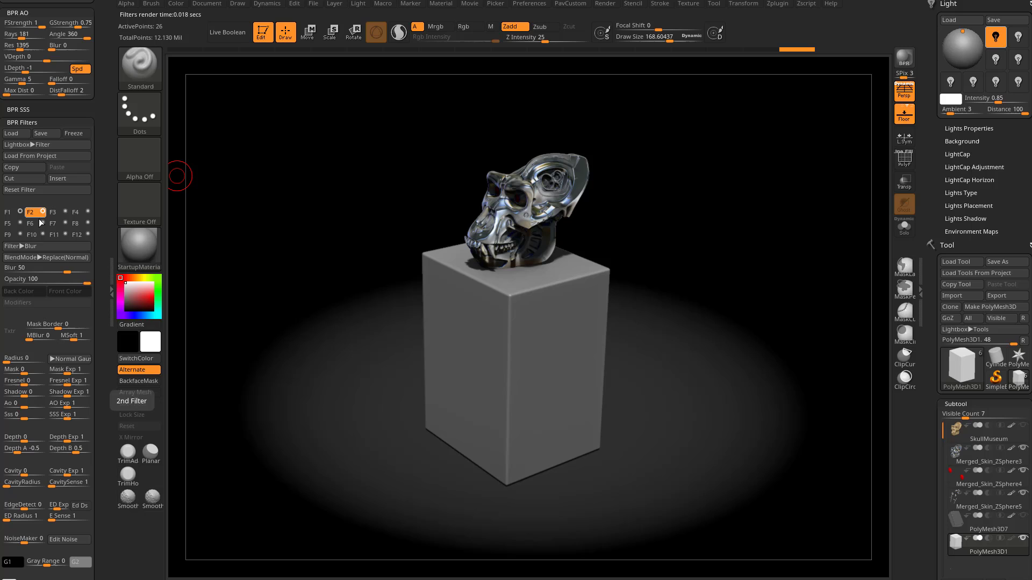
{"action": "left_click", "coordinate": [32, 245]}
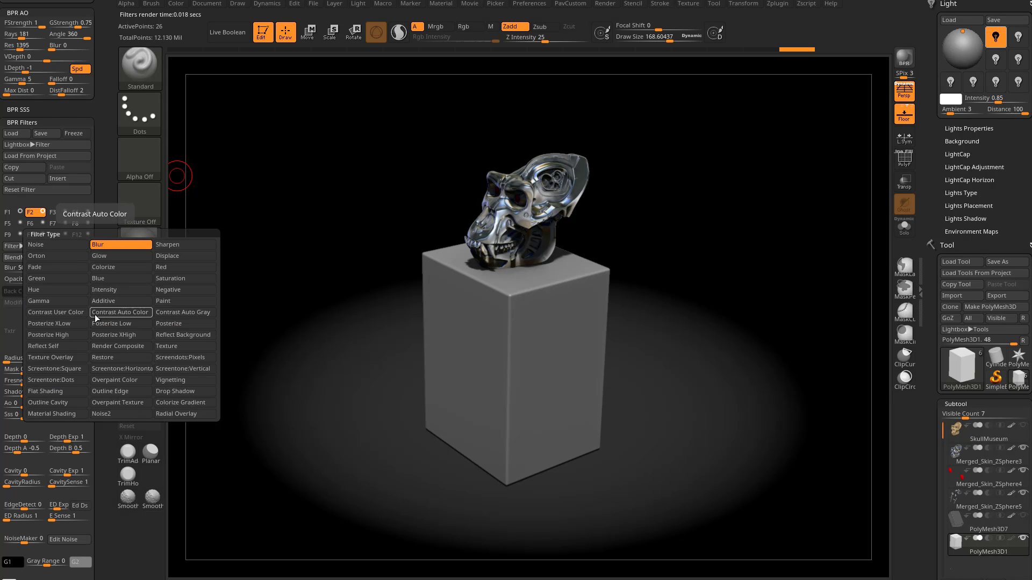
{"action": "left_click", "coordinate": [76, 317]}
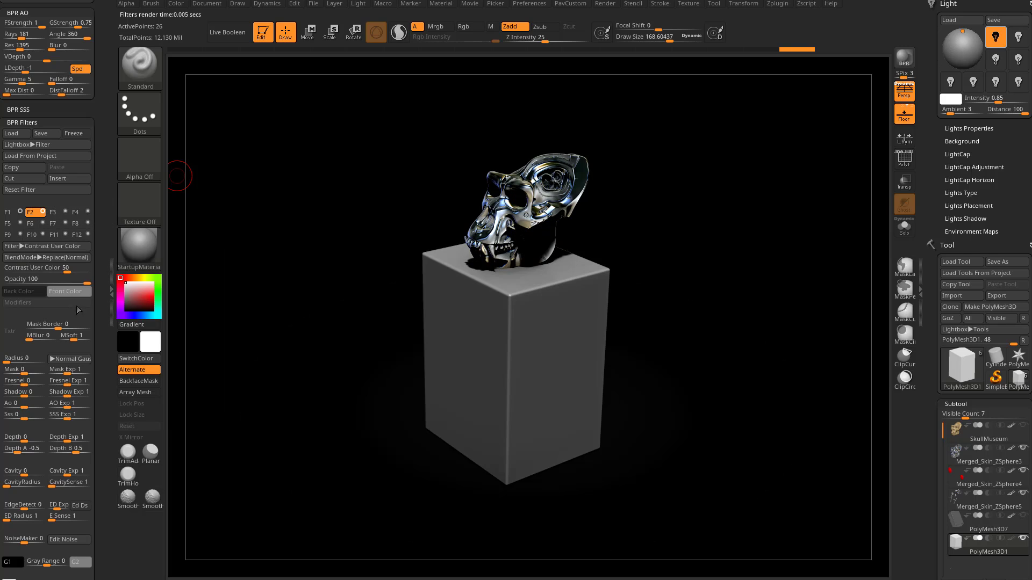
Set the Contrast User Color filter's front color to a near-black tone.
{"action": "left_click", "coordinate": [62, 294]}
{"action": "left_click", "coordinate": [19, 336]}
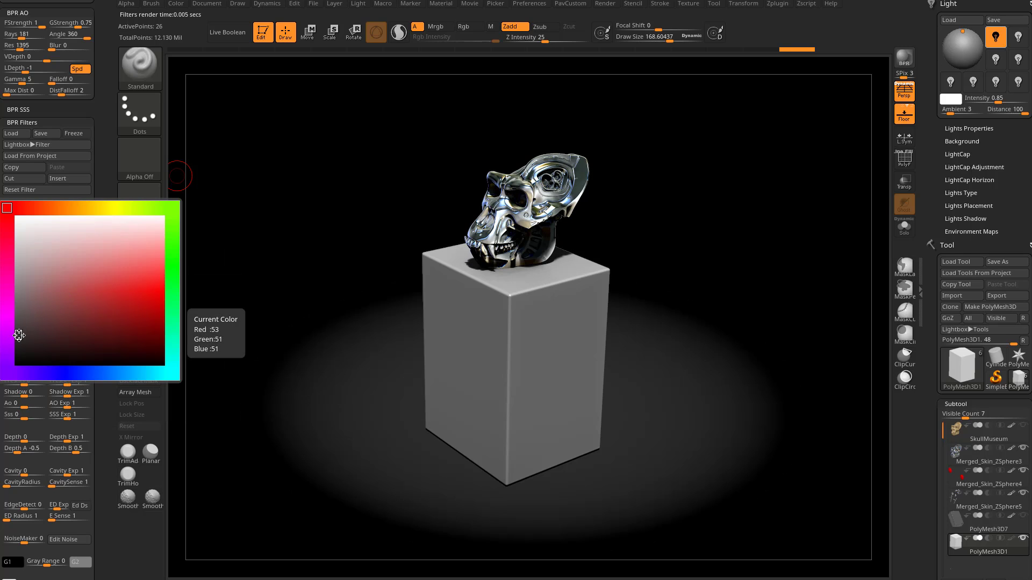
{"action": "left_click", "coordinate": [15, 348]}
{"action": "mouse_move", "coordinate": [16, 351]}
{"action": "left_mouse_down"}
{"action": "mouse_move", "coordinate": [11, 362]}
{"action": "mouse_move", "coordinate": [18, 329]}
{"action": "left_mouse_up"}
{"action": "mouse_move", "coordinate": [18, 262]}
{"action": "left_mouse_down"}
{"action": "mouse_move", "coordinate": [20, 243]}
{"action": "mouse_move", "coordinate": [10, 359]}
{"action": "left_mouse_up"}
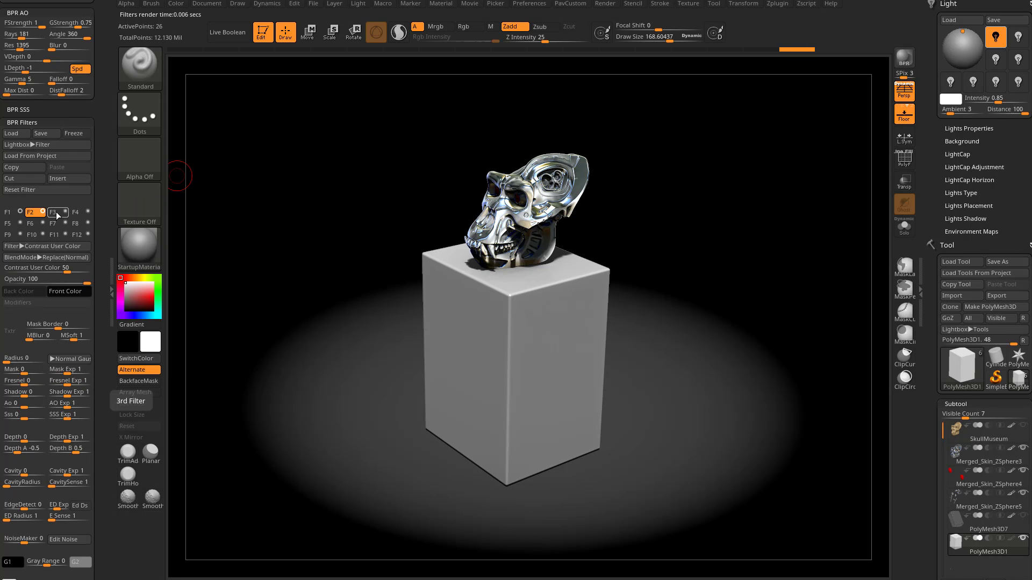
Turn on the third BPR filter as a Sharpen filter with a strength of 50.
{"action": "left_click", "coordinate": [57, 213]}
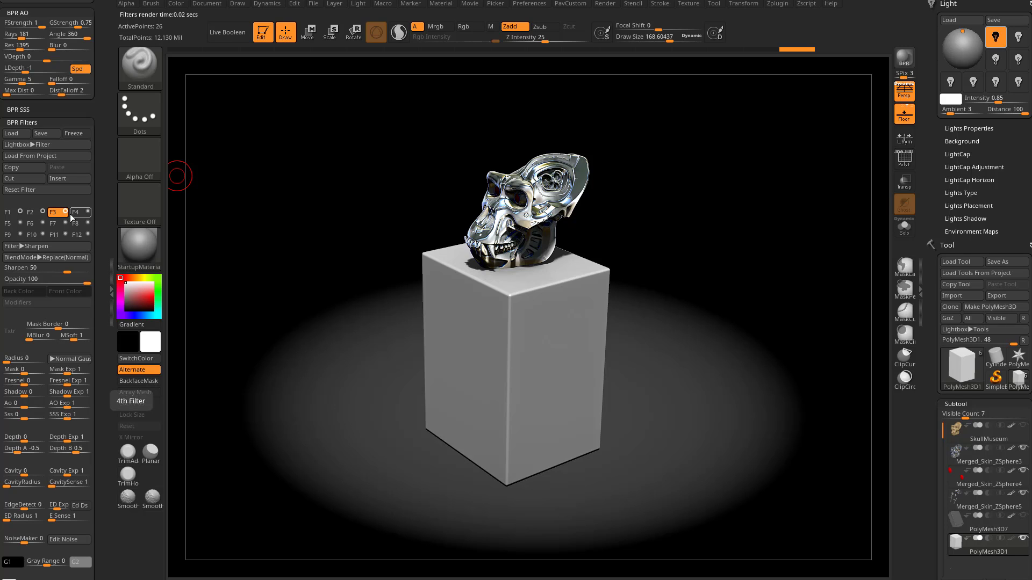
{"action": "left_click", "coordinate": [34, 246]}
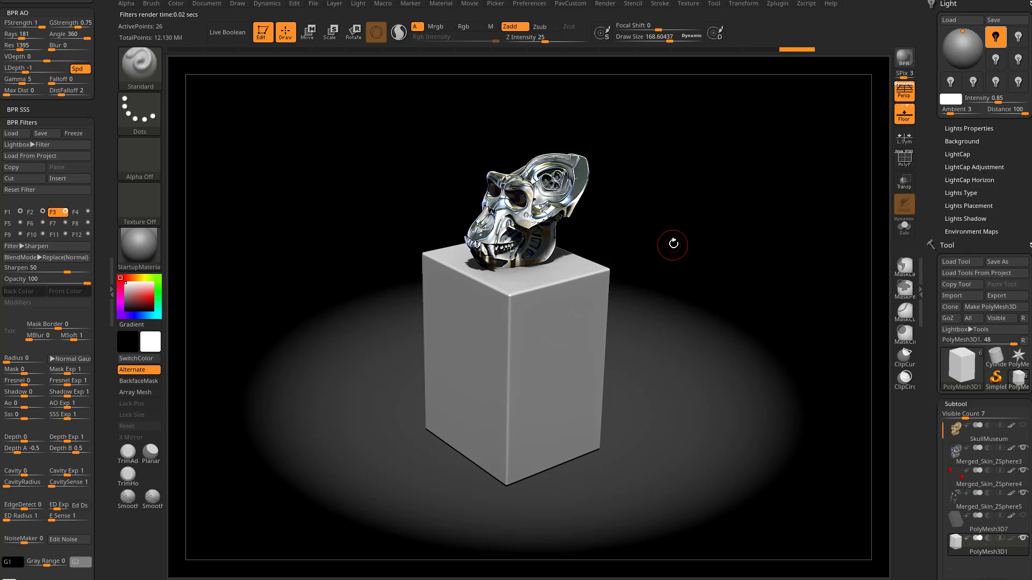
Re-render the skull with BPR from a closer, more frontal angle and compare the result with the Sharpen filter off and on.
{"action": "left_click_drag", "start_coordinate": [674, 245], "coordinate": [879, 63]}
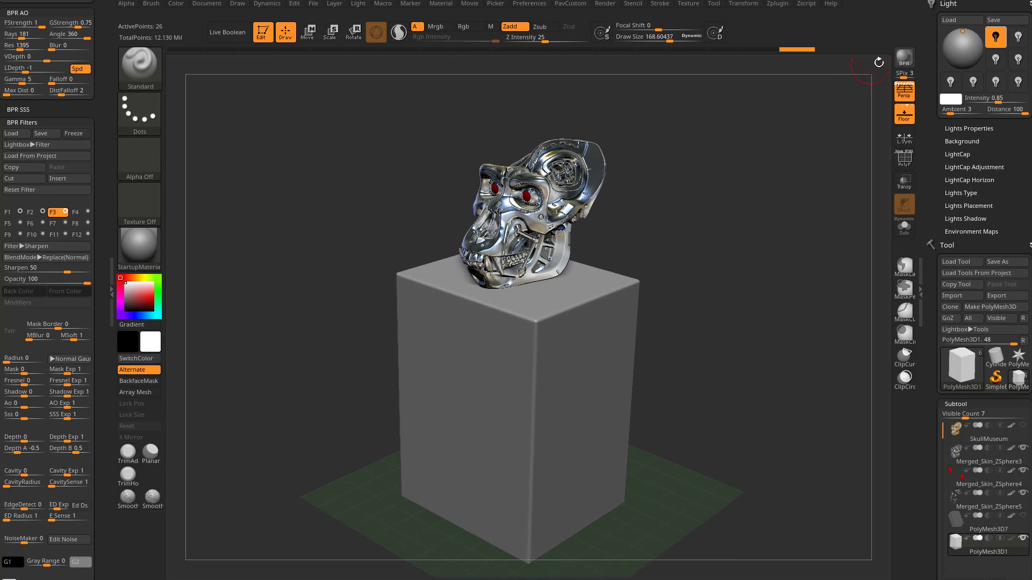
{"action": "key", "text": "shift+r"}
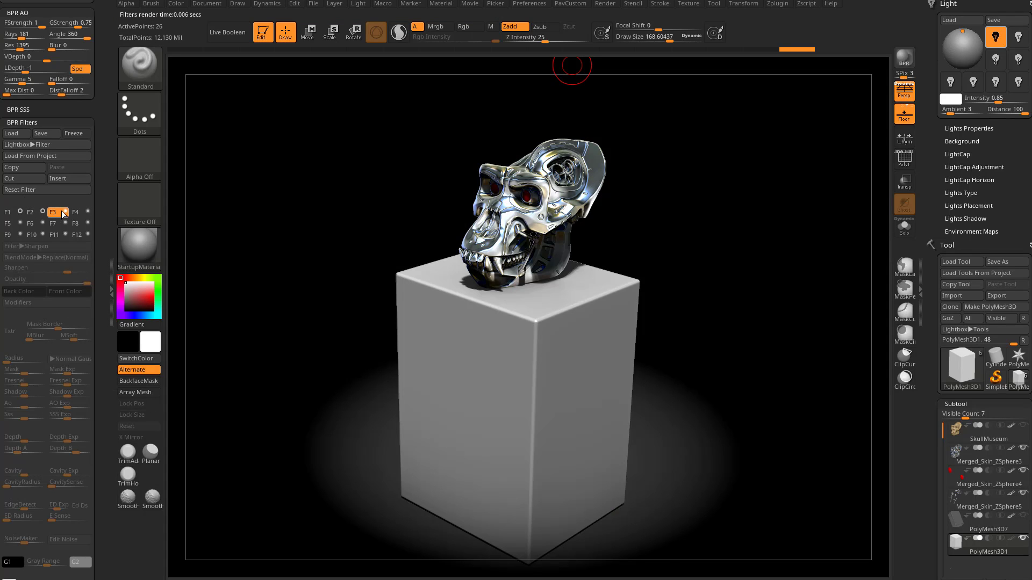
{"action": "left_click", "coordinate": [43, 213]}
{"action": "left_click", "coordinate": [43, 212]}
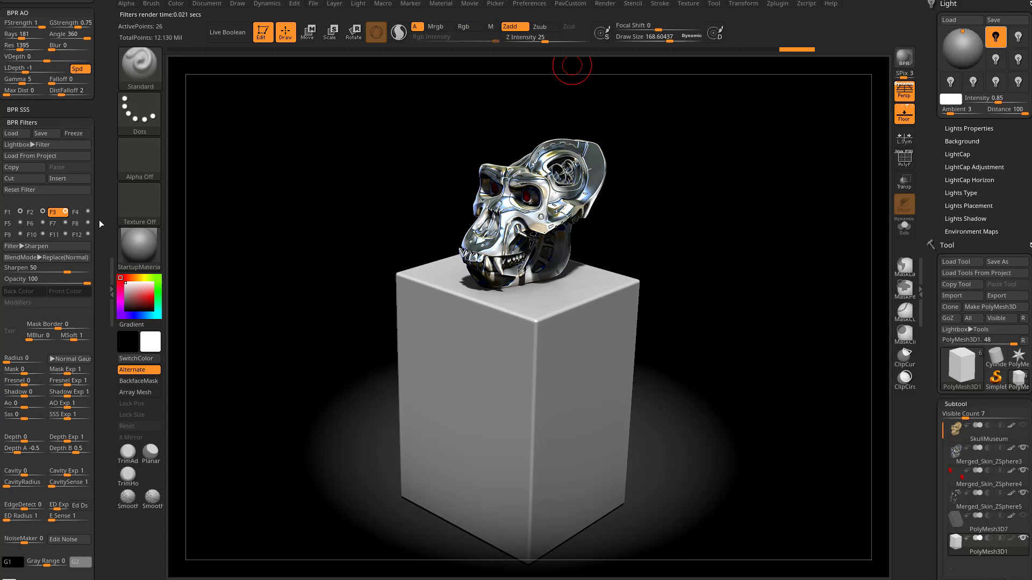